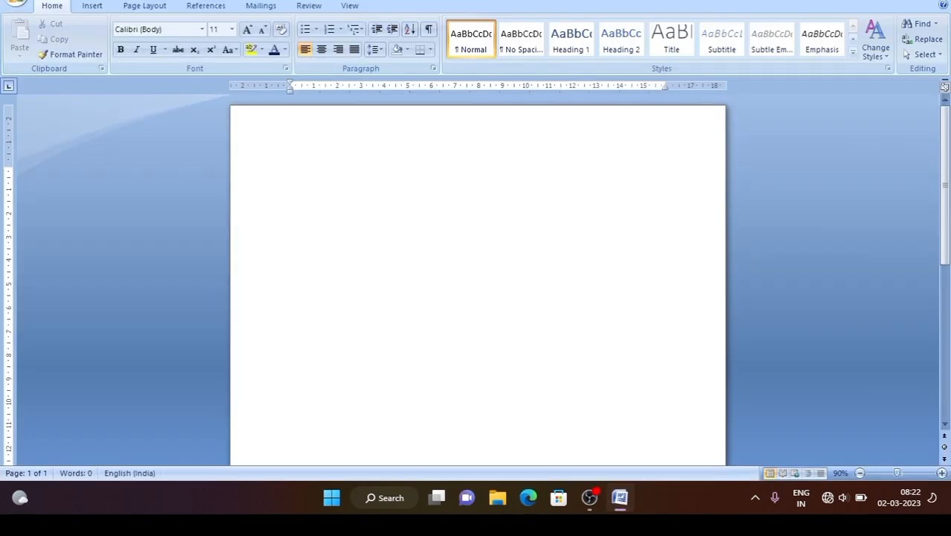
- Apply the Narrow page margins of 1.27 cm on all sides
left_click(146, 7)
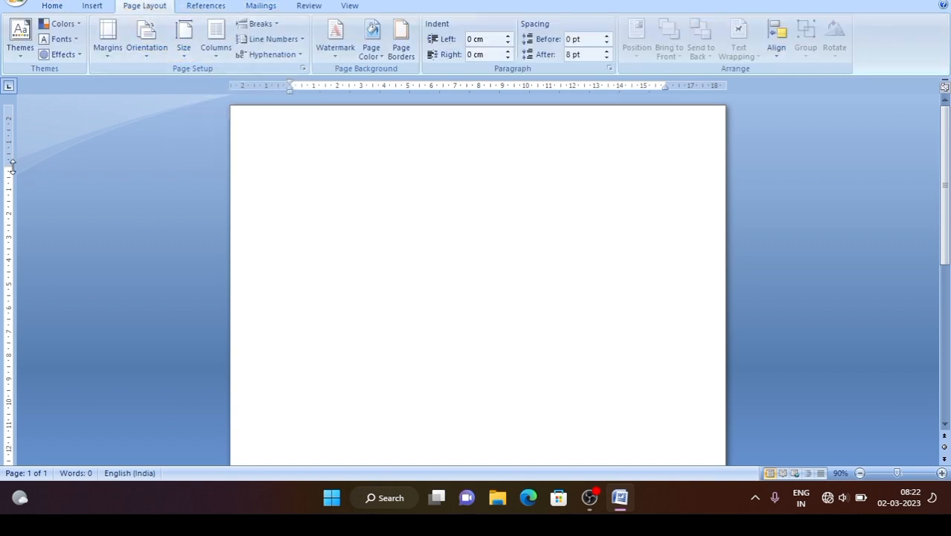
left_click_drag(13, 165, 15, 123)
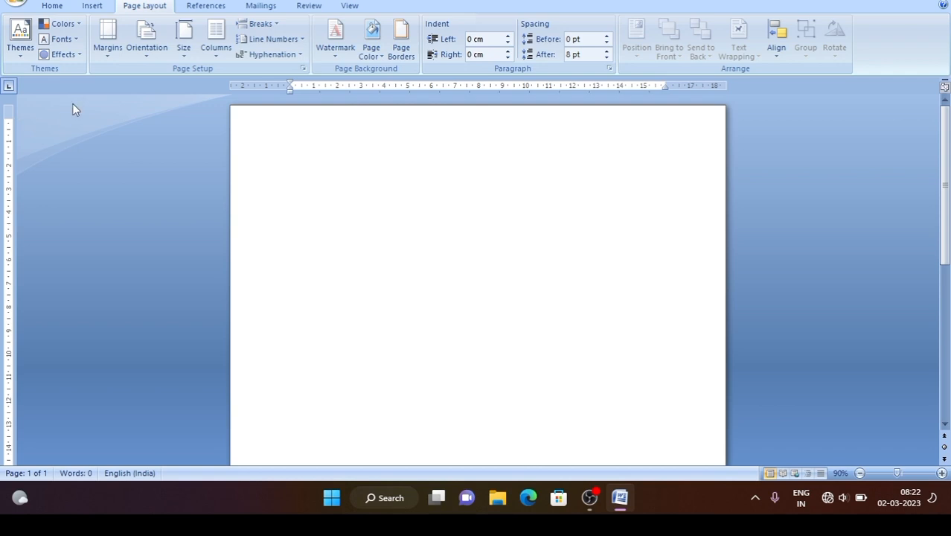
left_click(183, 49)
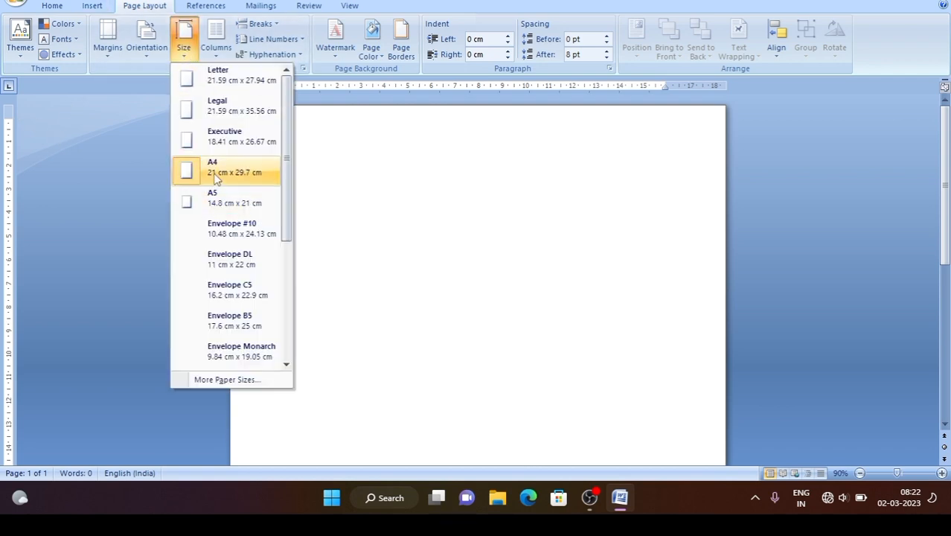
left_click(98, 52)
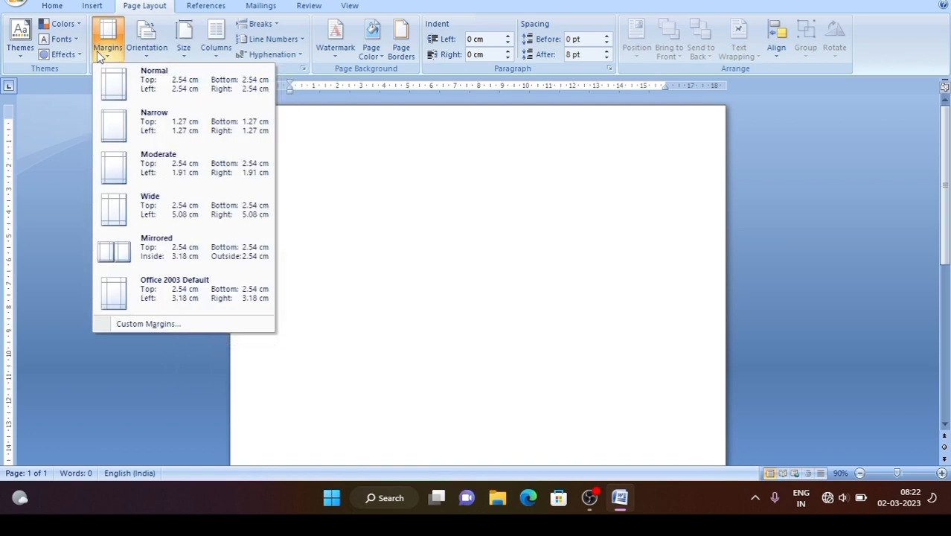
left_click(163, 125)
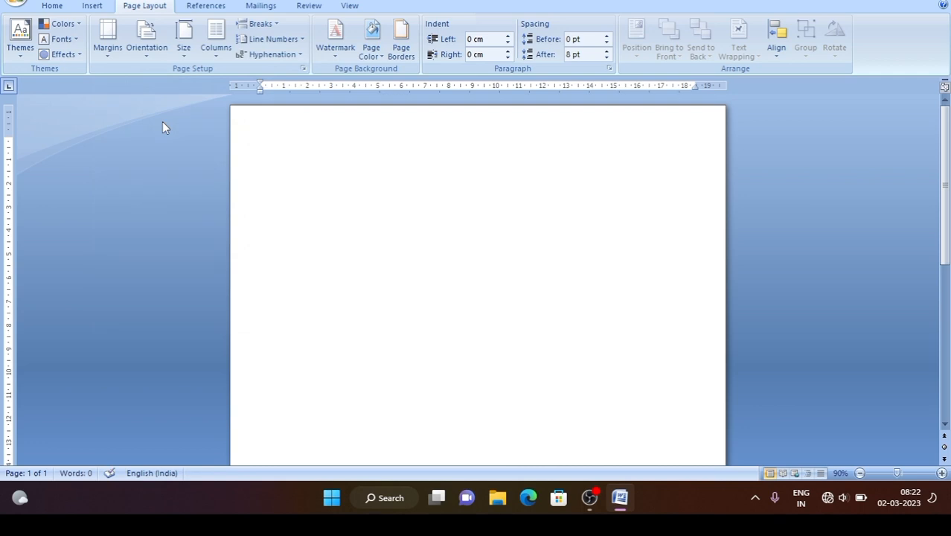
- Set the font size to 20 pt and write the heading "USE OF ARRANGE" at the start of the page
left_click(52, 7)
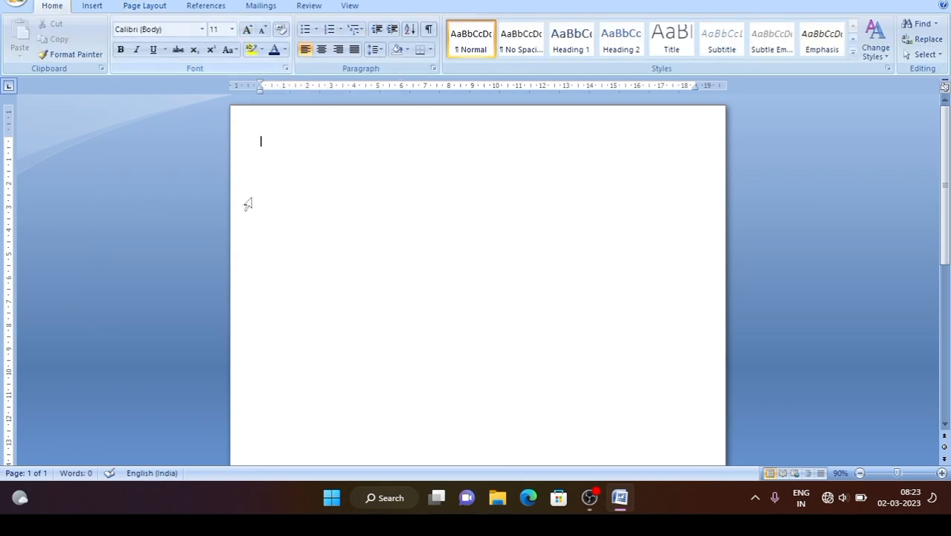
left_click(245, 31)
left_click(244, 32)
left_click(246, 31)
left_click(246, 31)
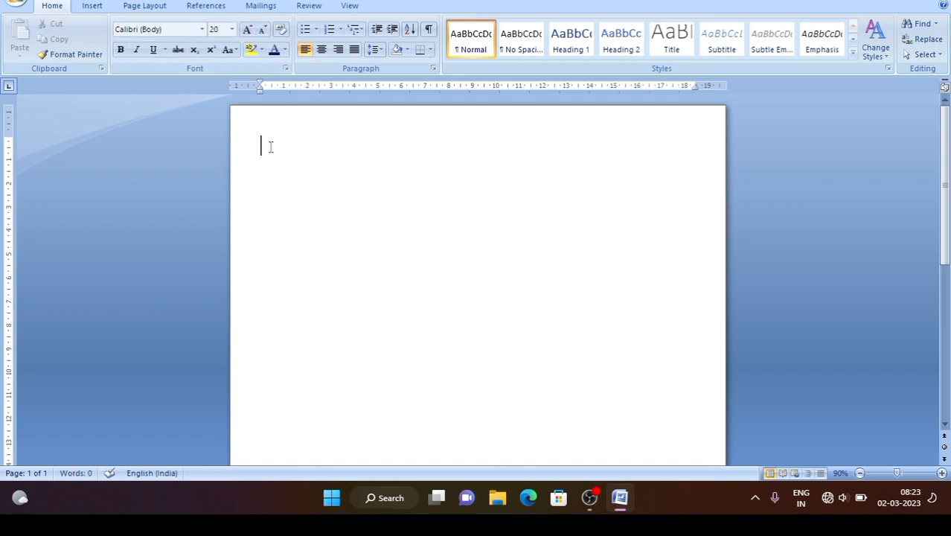
type("USE O")
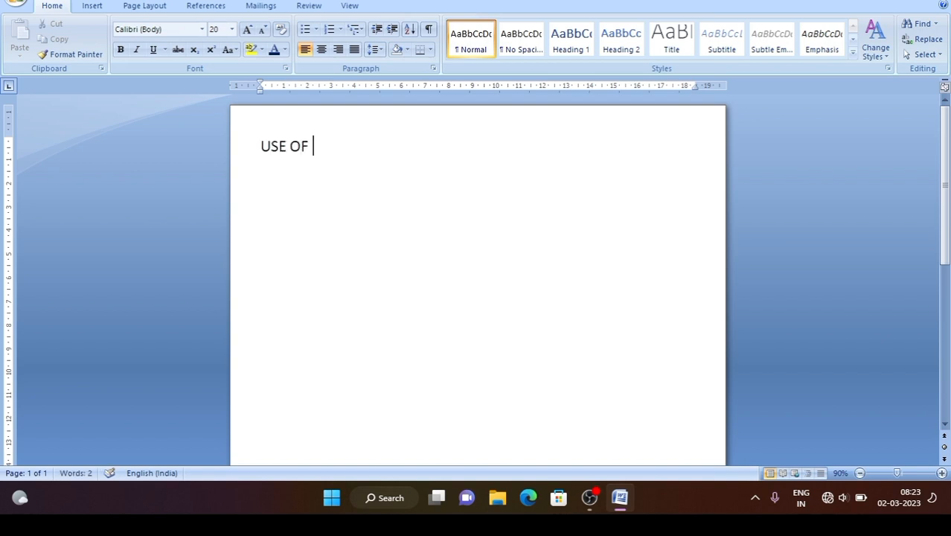
type("F")
left_click(144, 6)
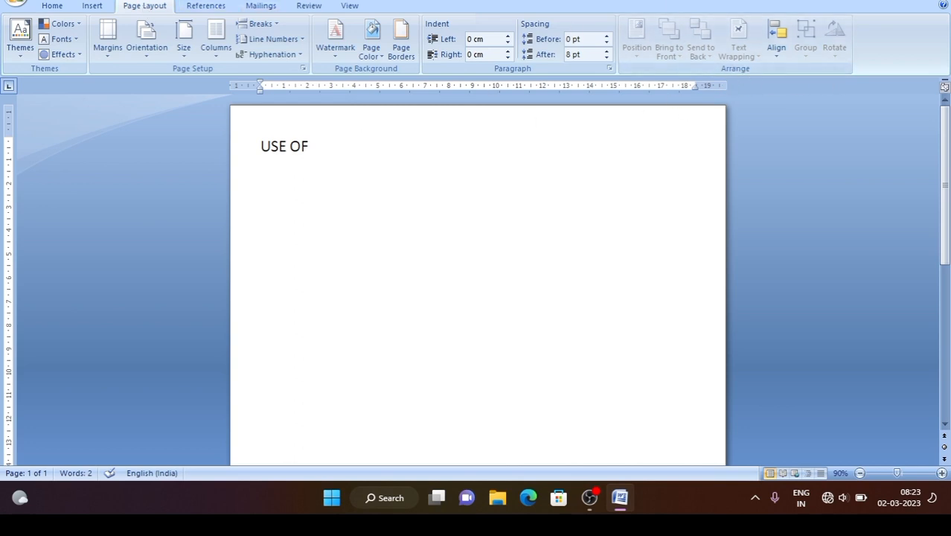
type("ARRANGE")
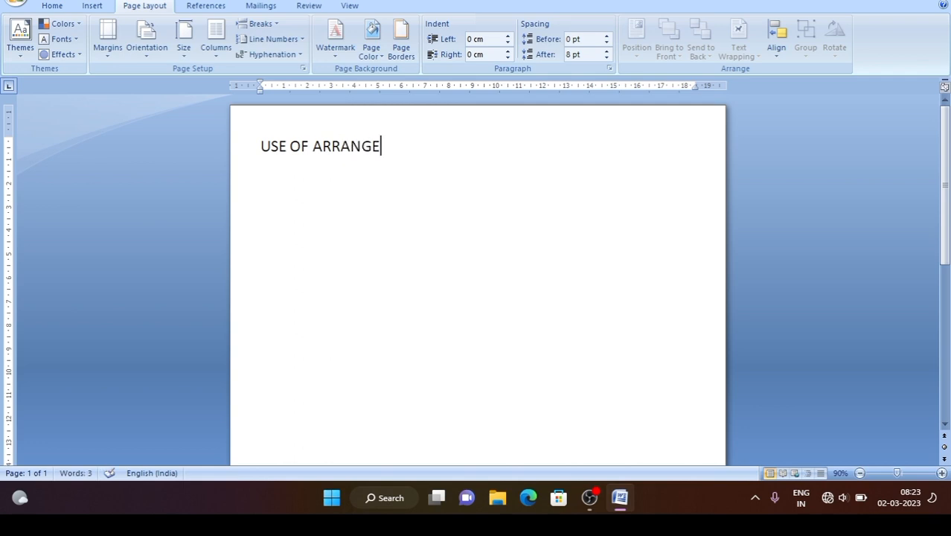
- Format the "USE OF ARRANGE" heading as 16 pt, bold, red text
left_click_drag(381, 153, 260, 152)
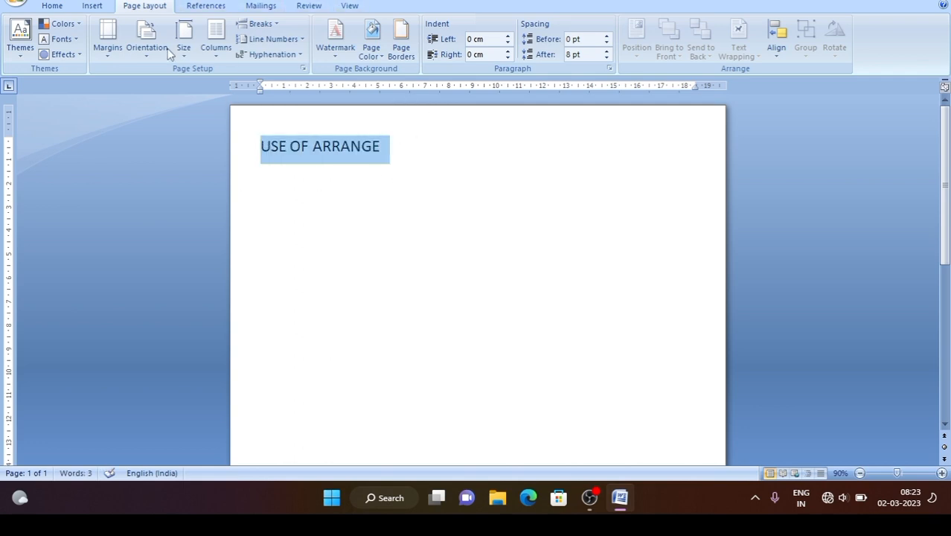
left_click(52, 6)
left_click(263, 29)
left_click(263, 29)
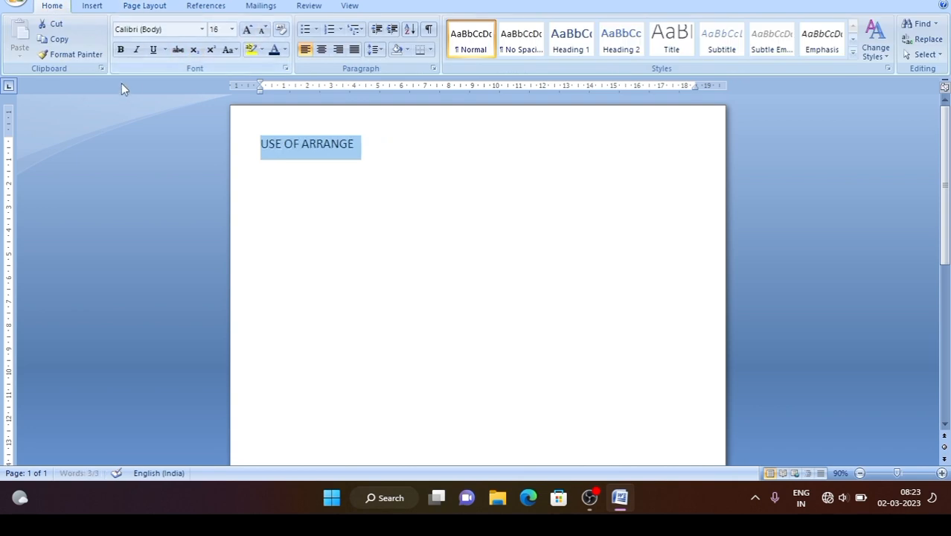
left_click(120, 49)
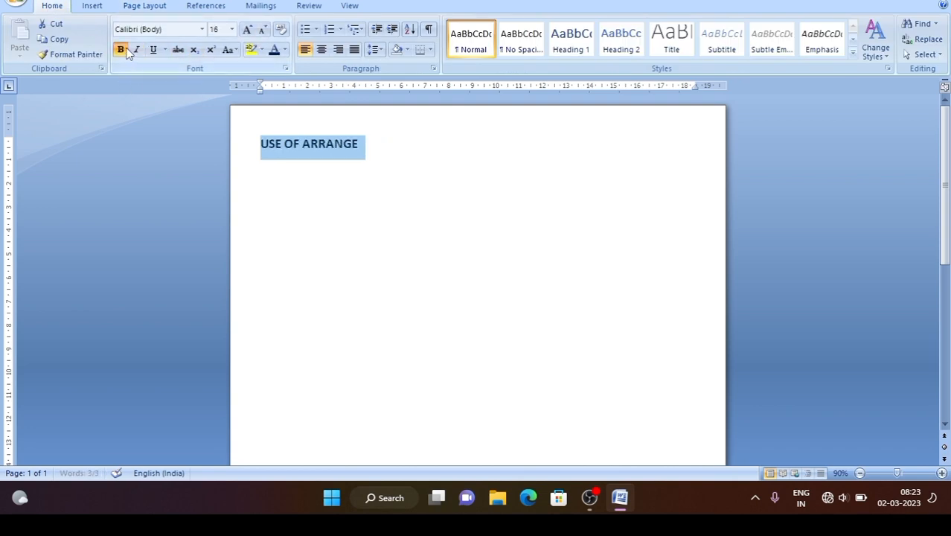
left_click(286, 49)
left_click(285, 170)
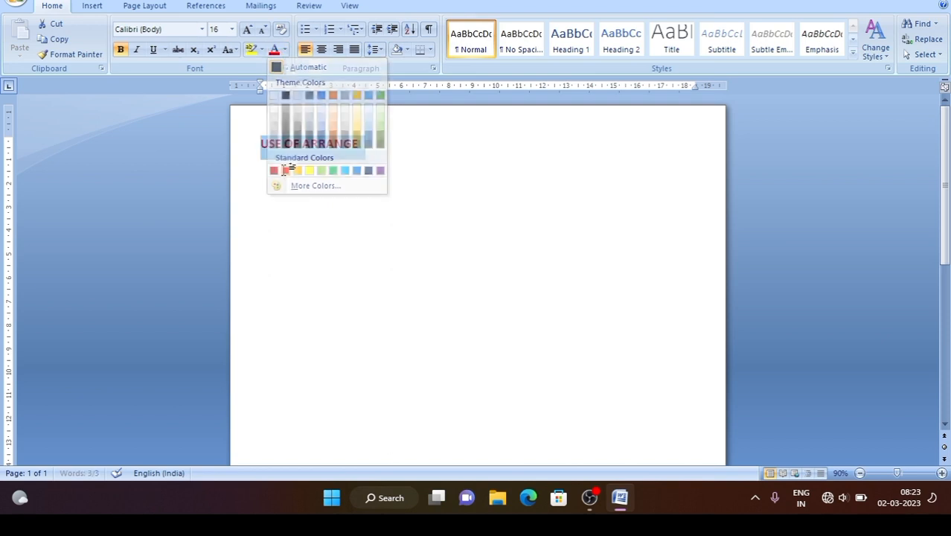
- Underline the heading with a single line and set the underline colour to green
left_click(153, 50)
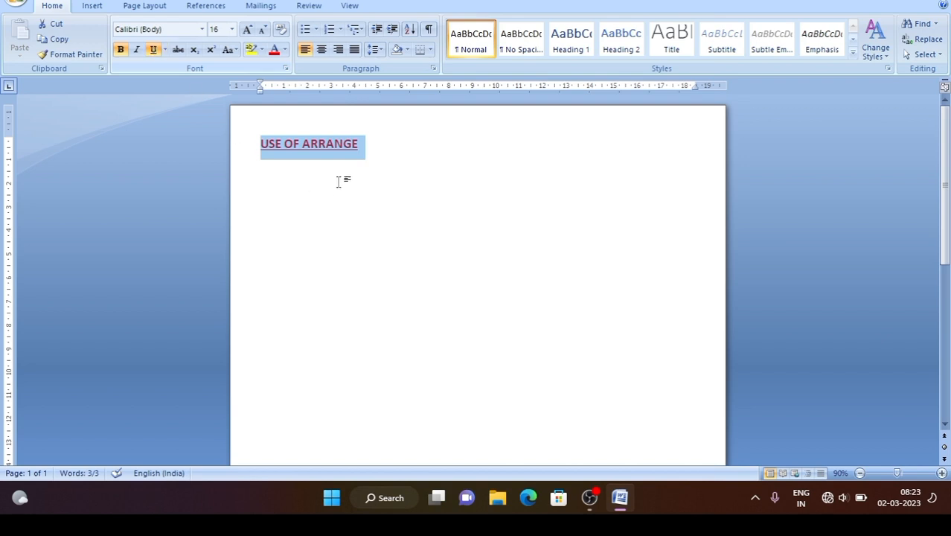
left_click(165, 49)
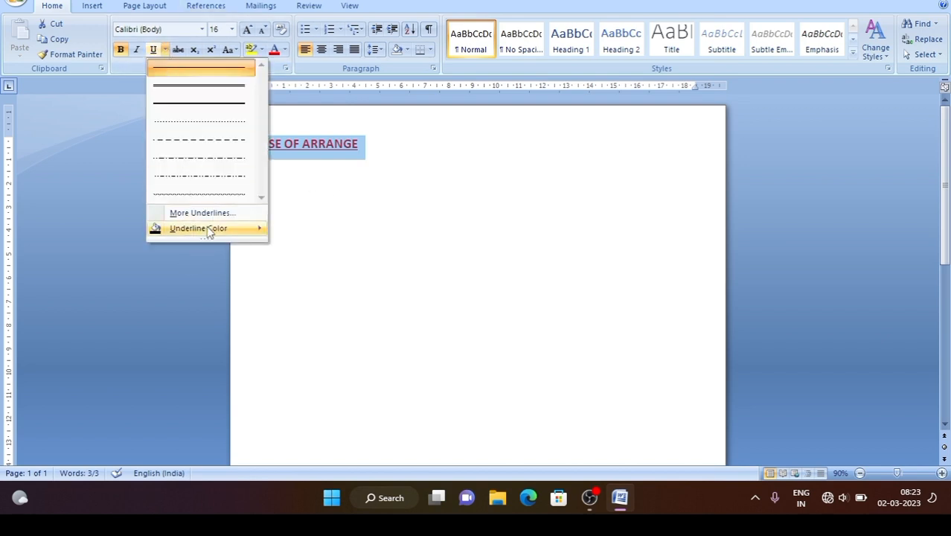
mouse_move(206, 229)
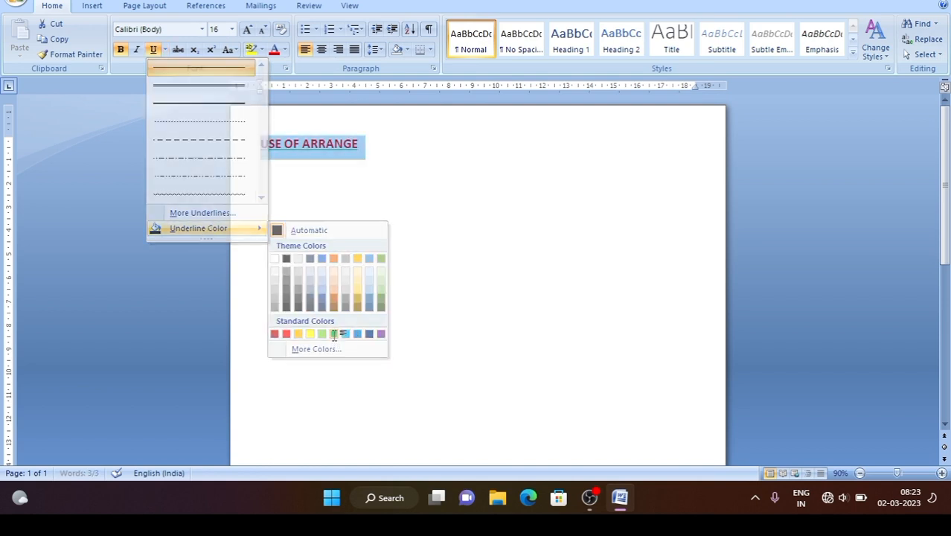
left_click(397, 160)
- Generate sample paragraphs without underline on a new line below the heading using =RAND(5)
key("Return")
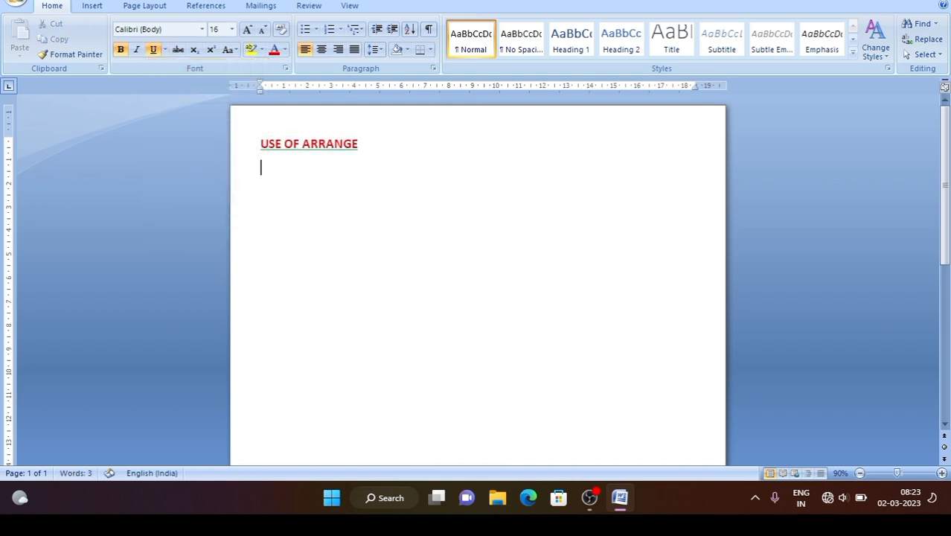
key("ctrl+u")
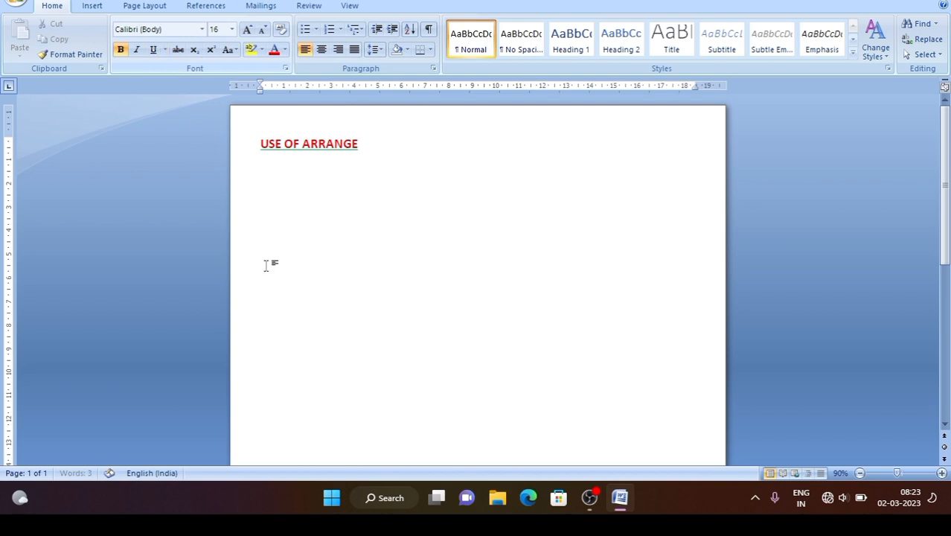
type("=")
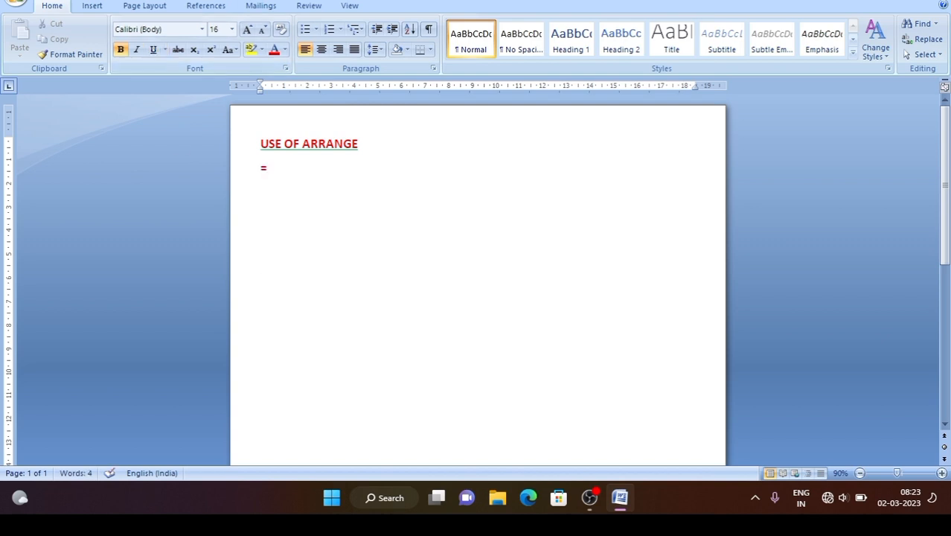
type("RAND(")
type("5)")
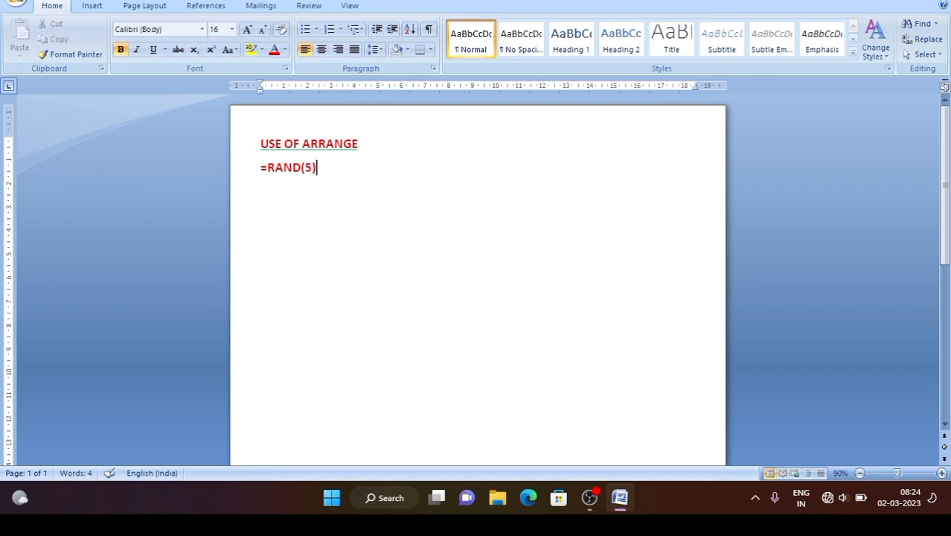
key("Return")
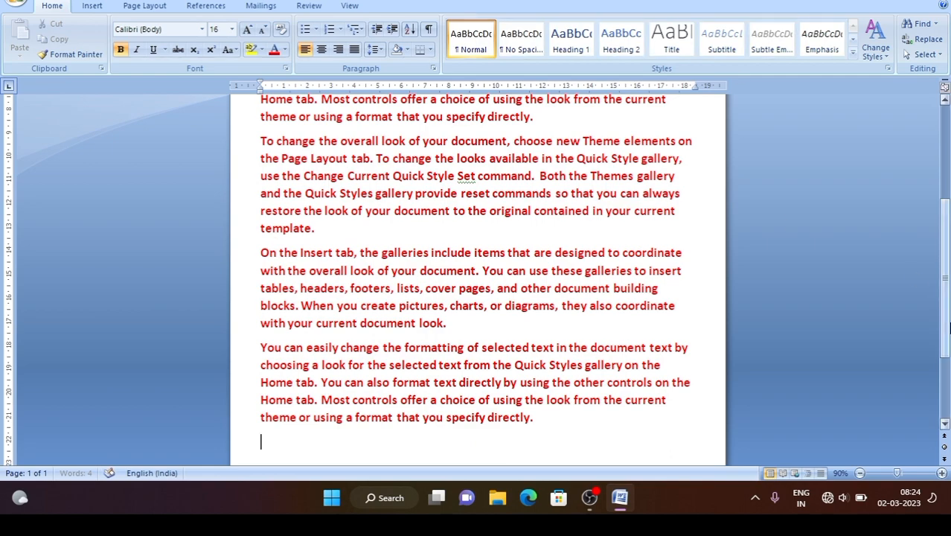
- Change the font colour of all the sample paragraphs below the heading to dark blue
mouse_move(947, 264)
left_mouse_down()
mouse_move(950, 171)
mouse_move(949, 283)
left_mouse_up()
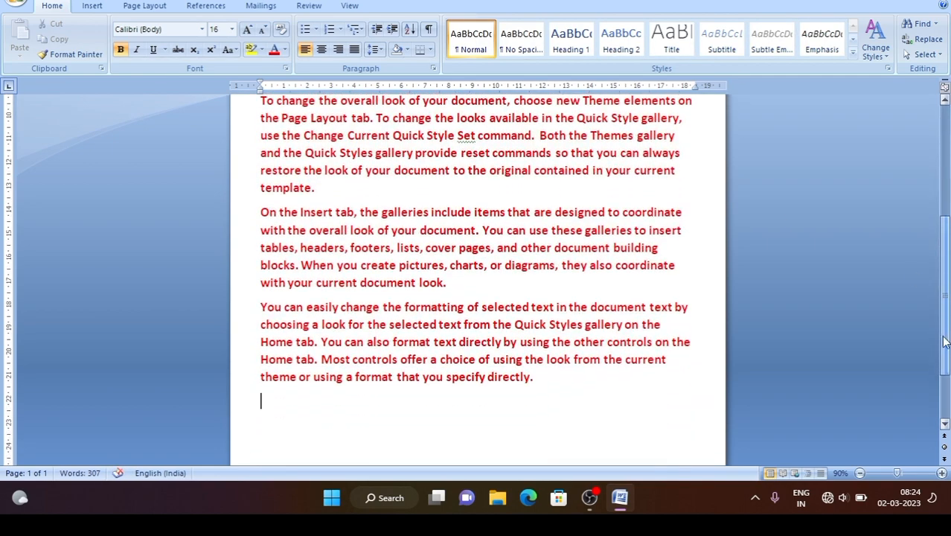
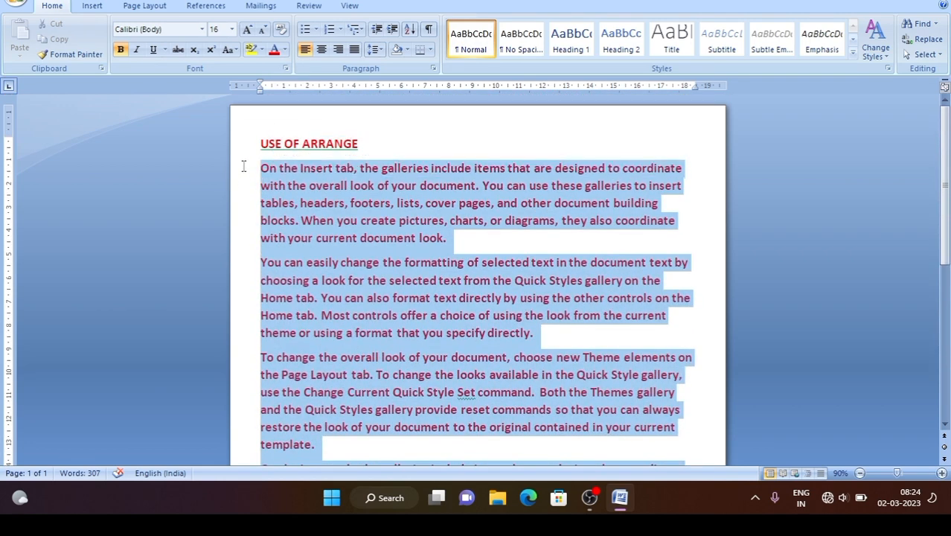
left_click(285, 50)
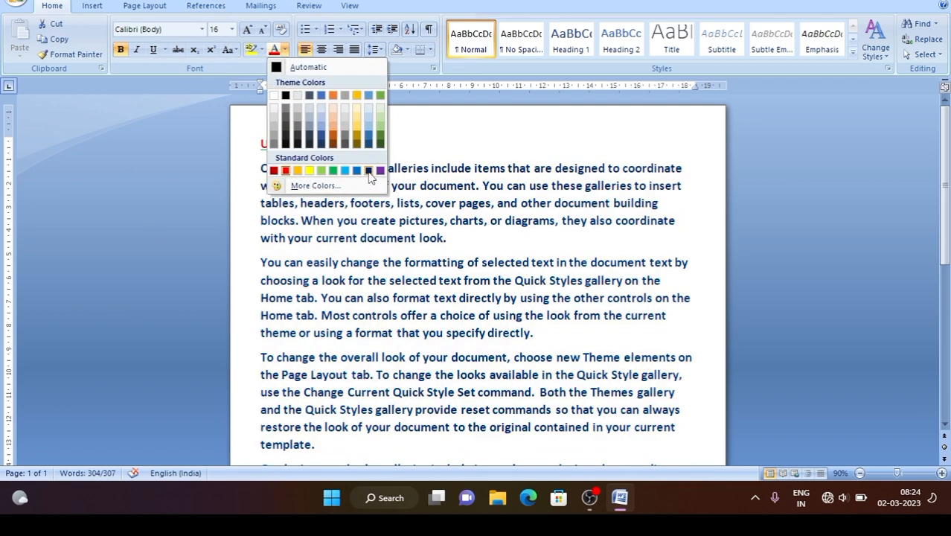
key("Escape")
left_click(347, 203)
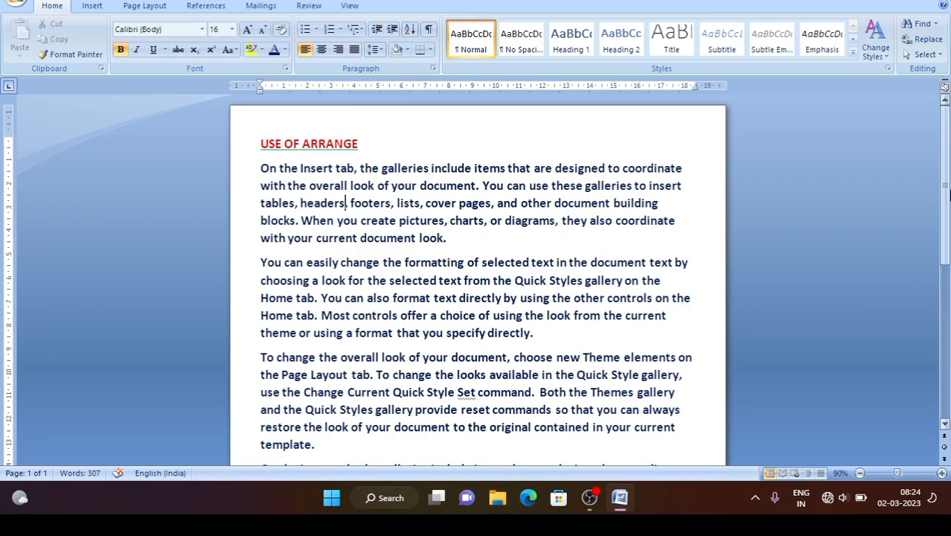
- Insert the COMPUTER picture from the computers folder in All Types Wallpapers on drive E at the end of the heading
left_click_drag(945, 223, 943, 149)
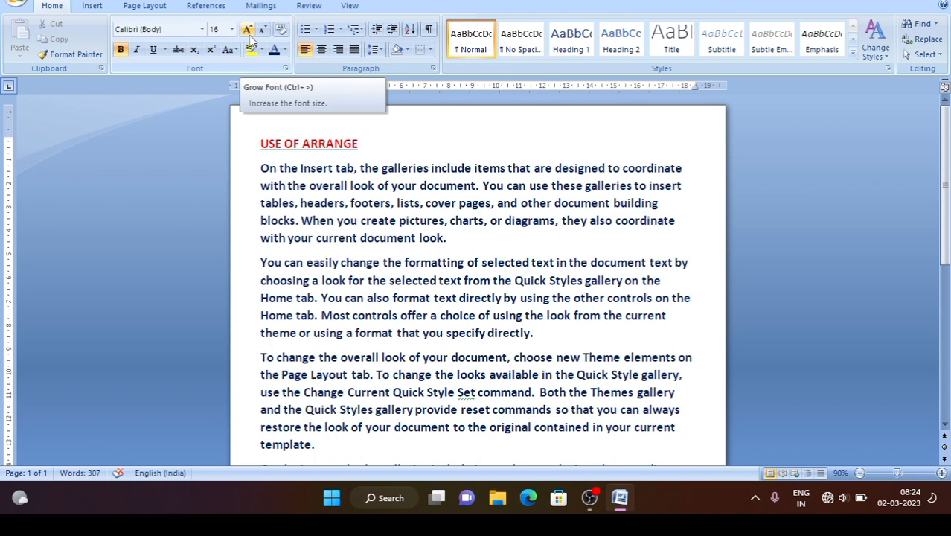
left_click(370, 151)
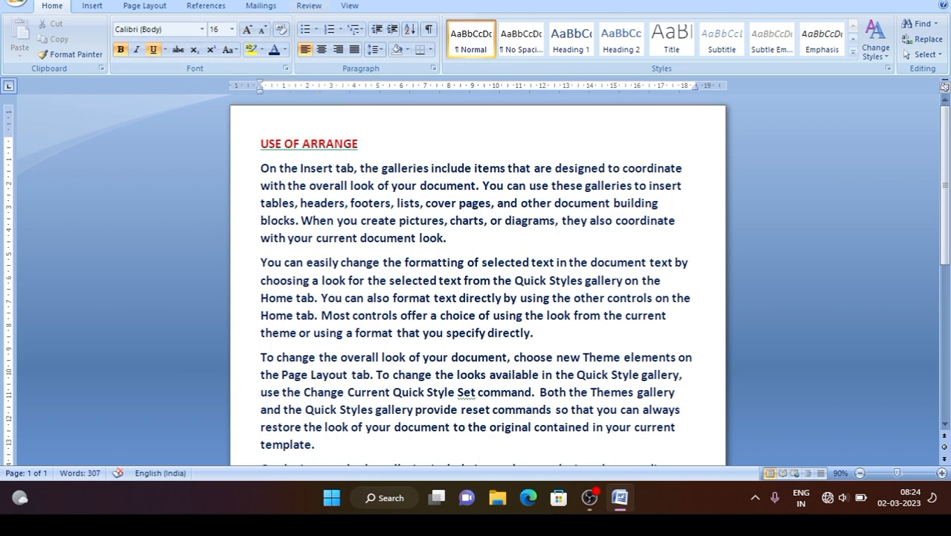
left_click(139, 9)
left_click(87, 7)
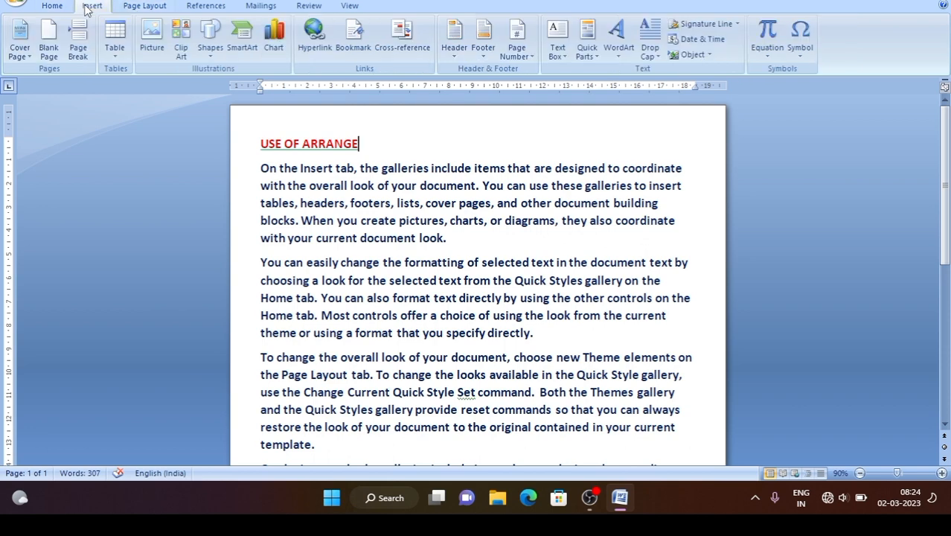
left_click(151, 41)
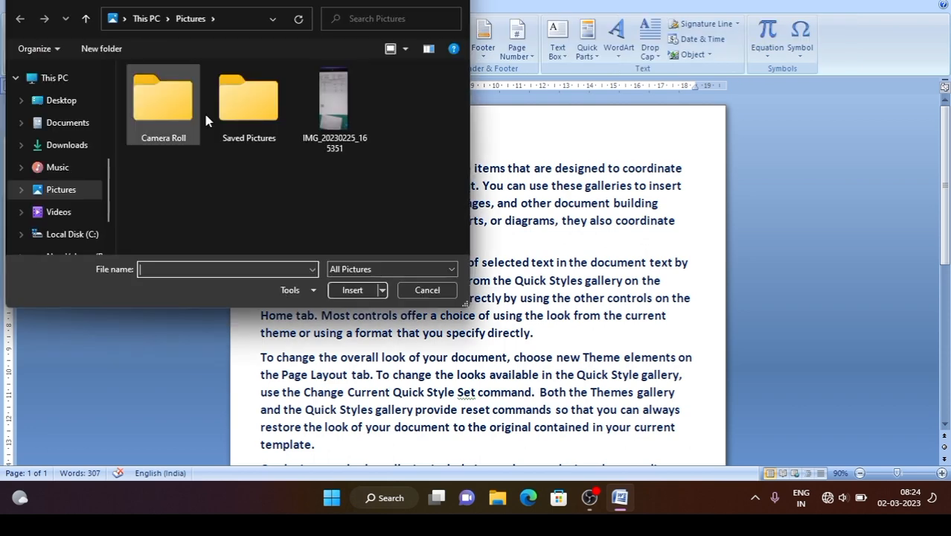
scroll(75, 193, "down", 2)
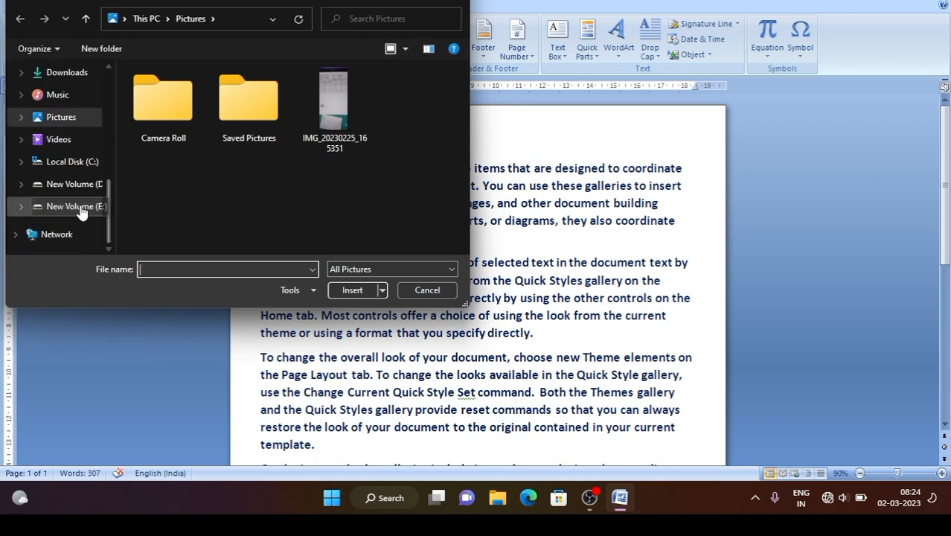
left_click(74, 207)
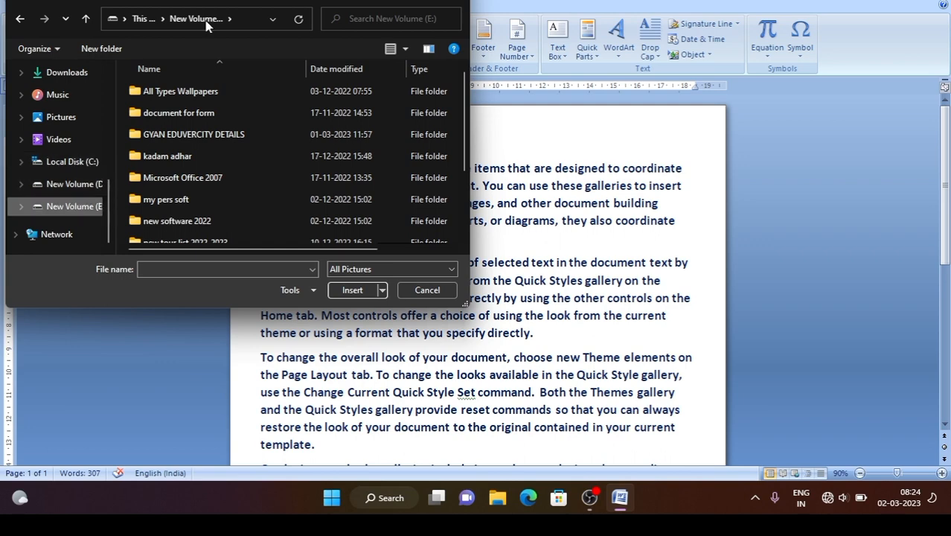
double_click(183, 99)
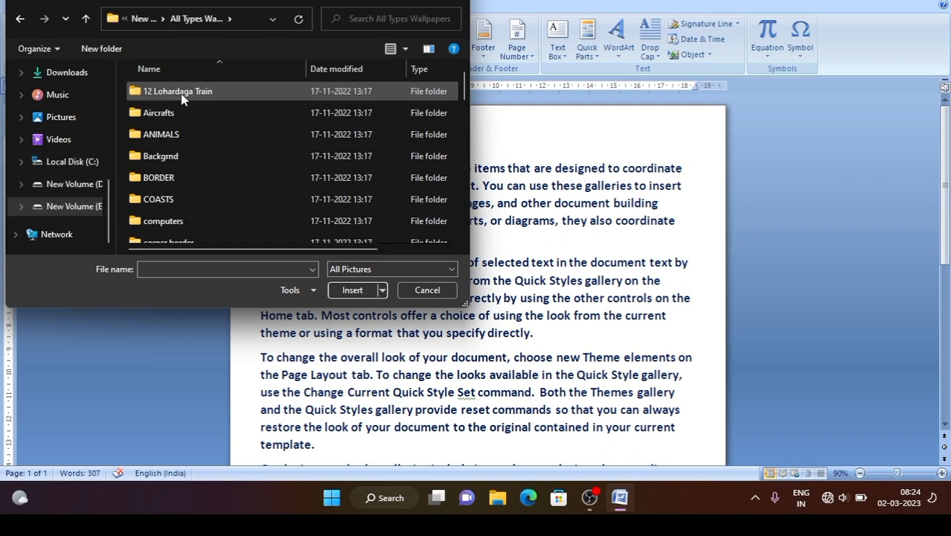
double_click(155, 221)
left_click(246, 108)
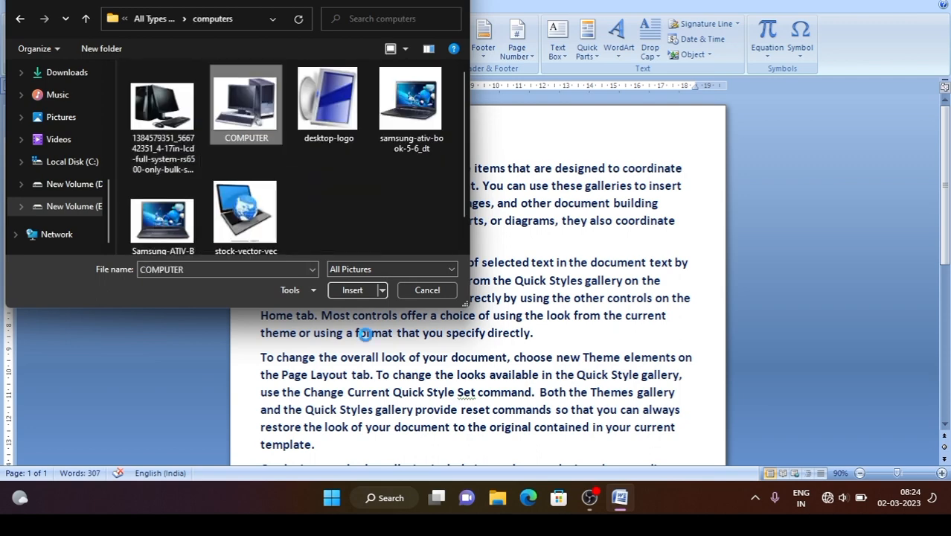
left_click(353, 291)
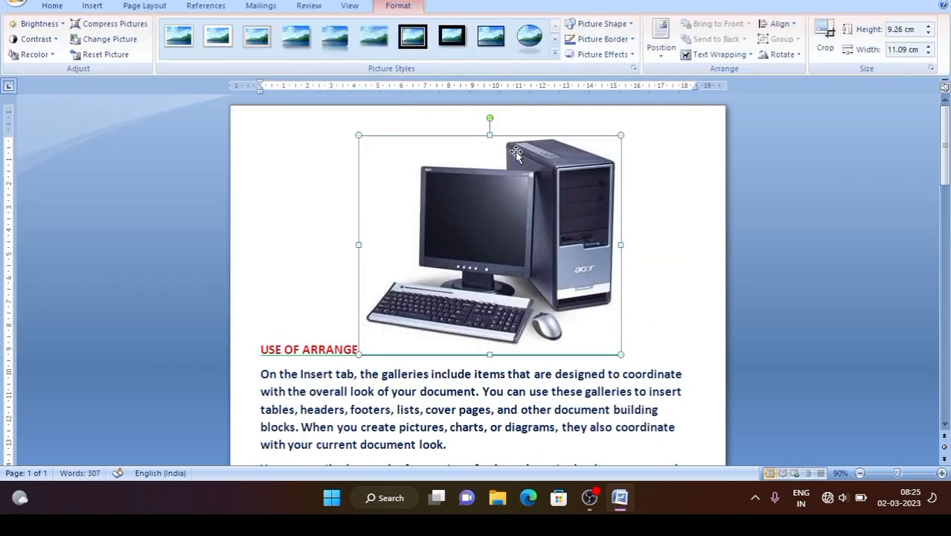
- Shrink the computer picture beside the heading to about 3.51 cm high and 4.2 cm wide
left_click_drag(620, 136, 456, 256)
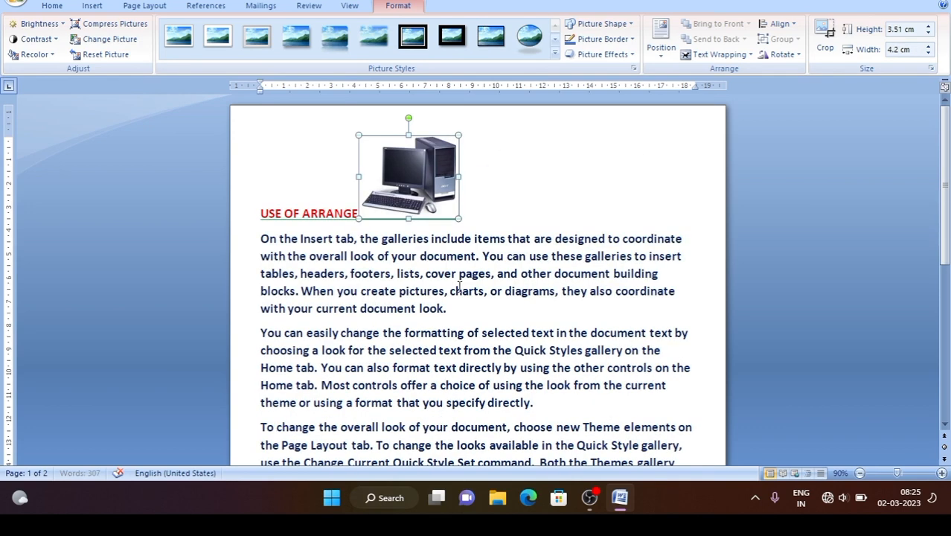
left_click(143, 6)
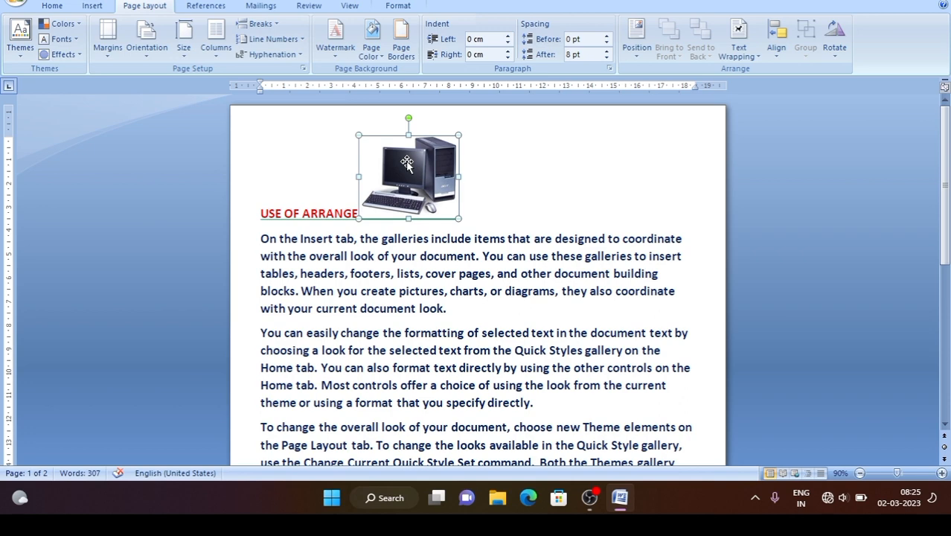
left_click(398, 6)
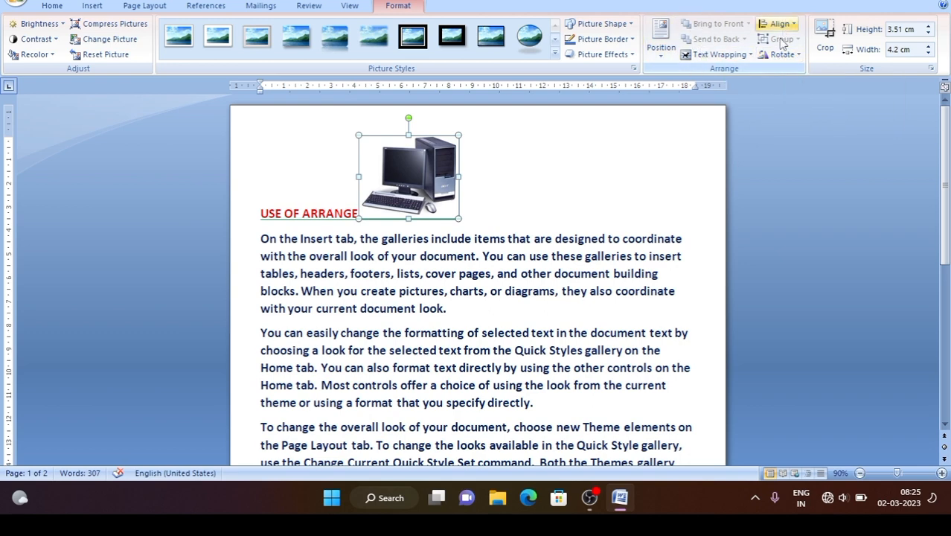
left_click(153, 6)
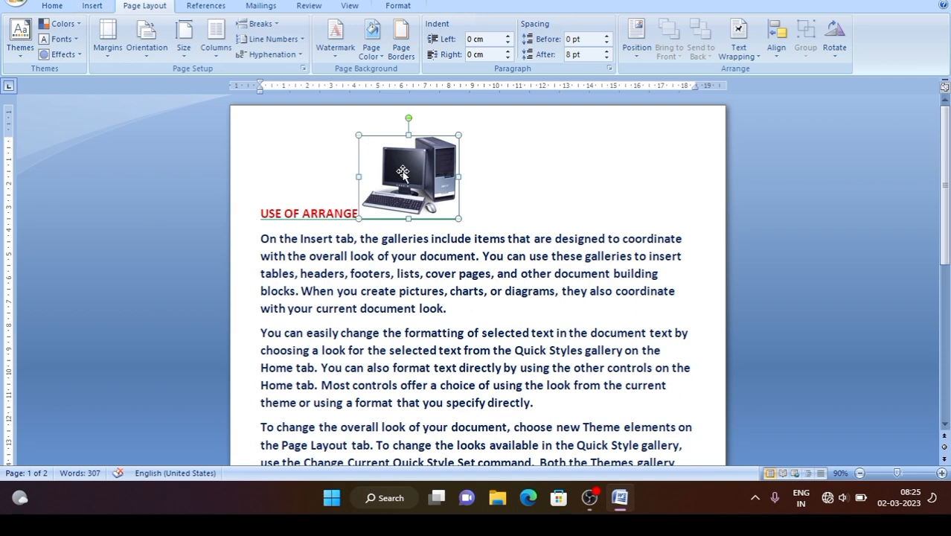
left_click(93, 6)
left_click(145, 7)
left_click(415, 5)
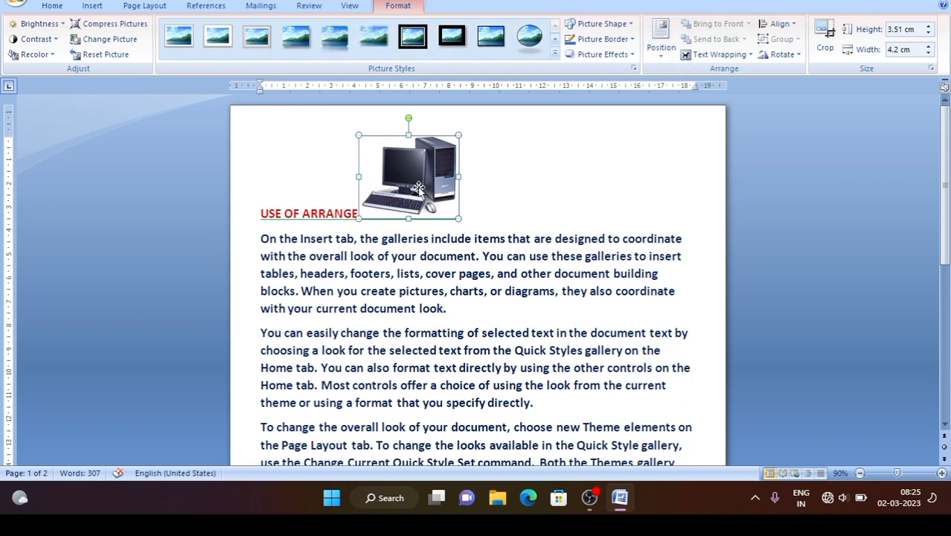
- Set the text wrapping of the computer picture to Tight
left_click(149, 7)
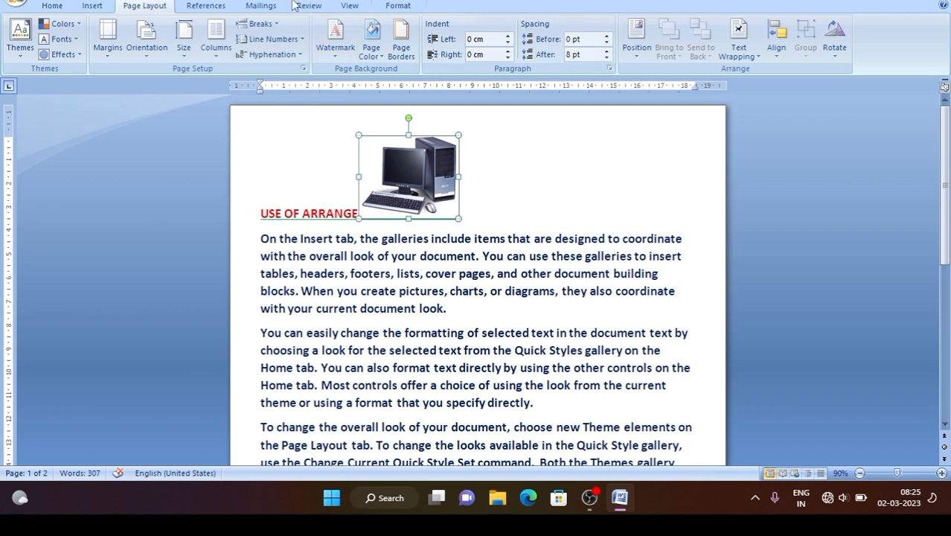
left_click(756, 45)
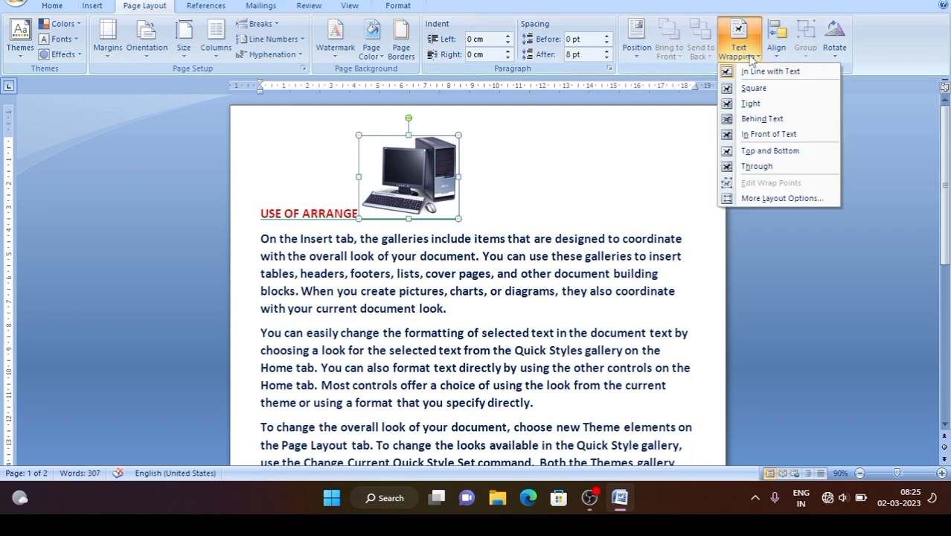
left_click(753, 106)
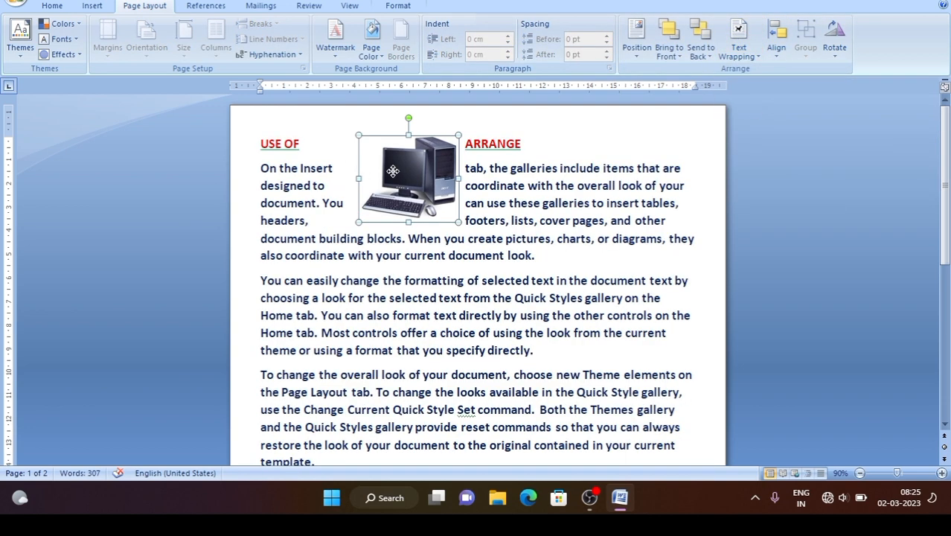
- Move the picture to the right side of the first two paragraphs and enlarge it
left_click_drag(393, 172, 536, 240)
left_click_drag(551, 203, 551, 151)
left_click_drag(602, 220, 637, 255)
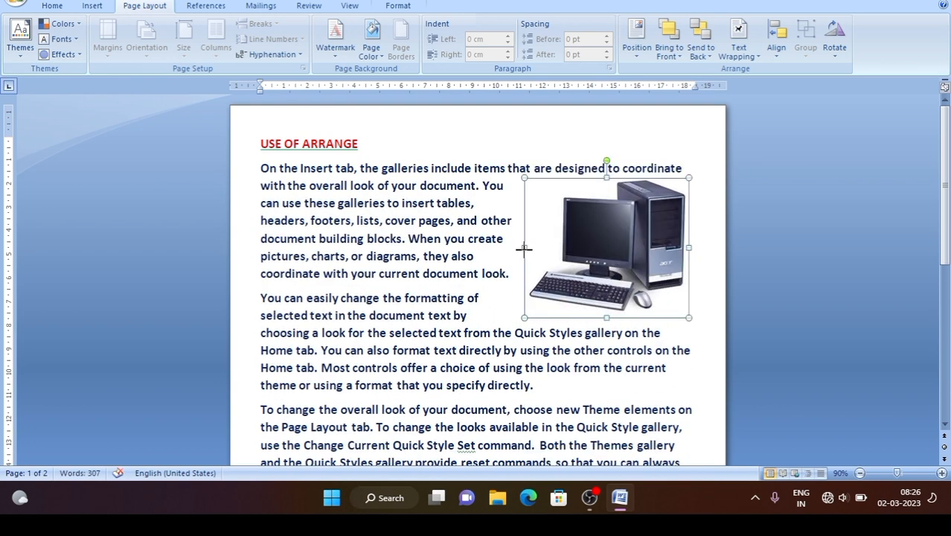
left_click_drag(524, 247, 604, 247)
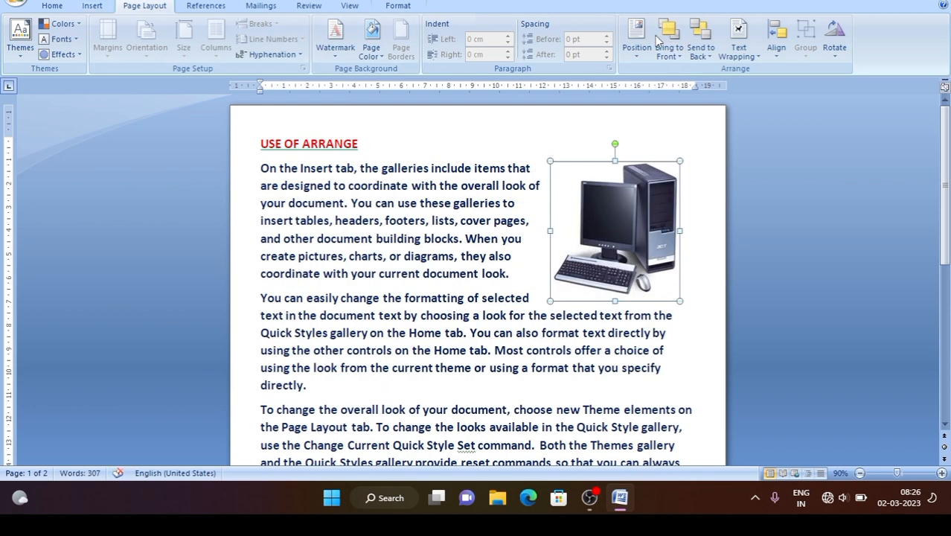
- With Tight wrapping reapplied, move the picture into the middle of the first two paragraphs and enlarge it
left_click(741, 55)
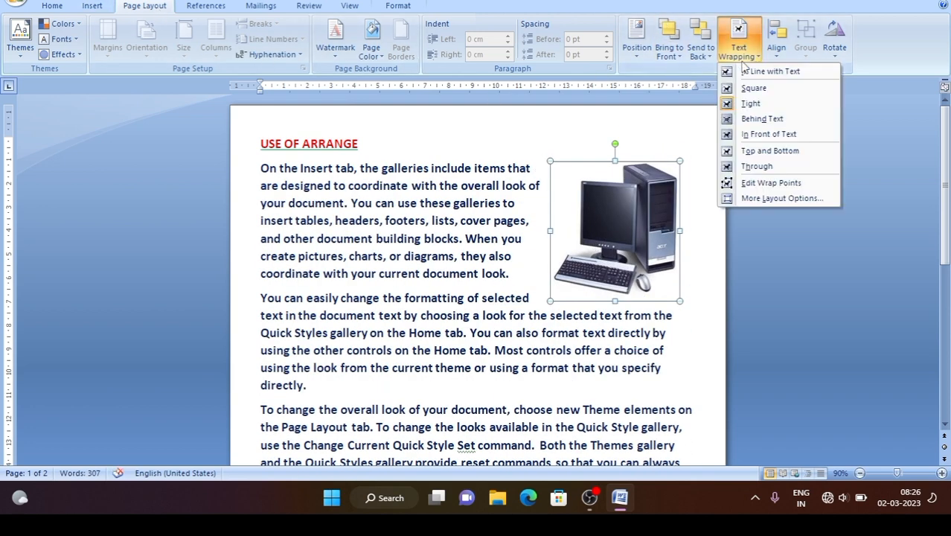
left_click(750, 104)
left_click_drag(583, 231, 370, 270)
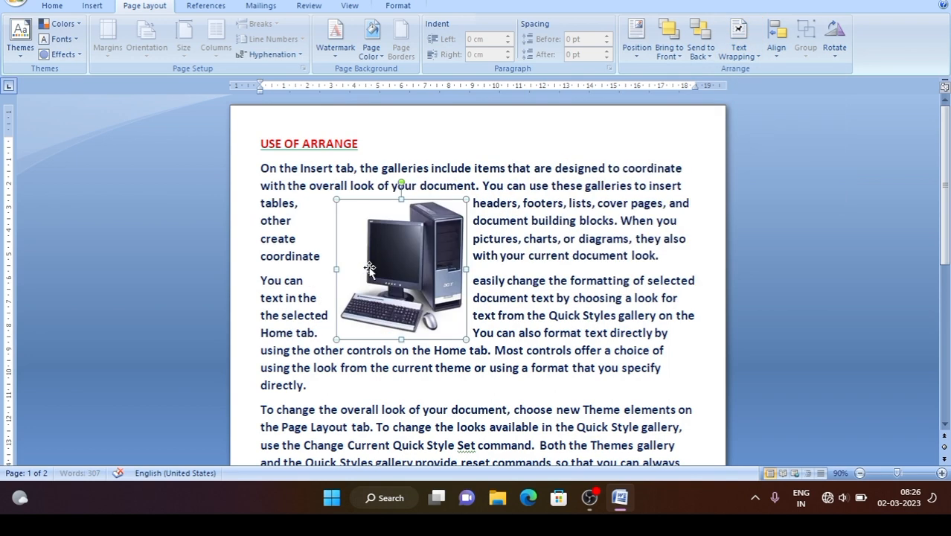
left_click_drag(464, 339, 563, 393)
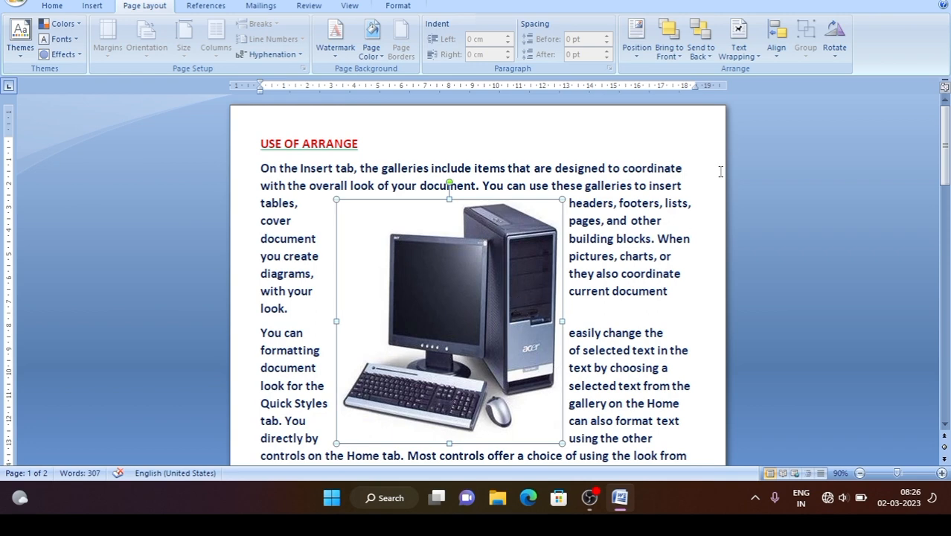
- Change the picture's text wrapping to Behind Text and deselect the picture
left_click(744, 52)
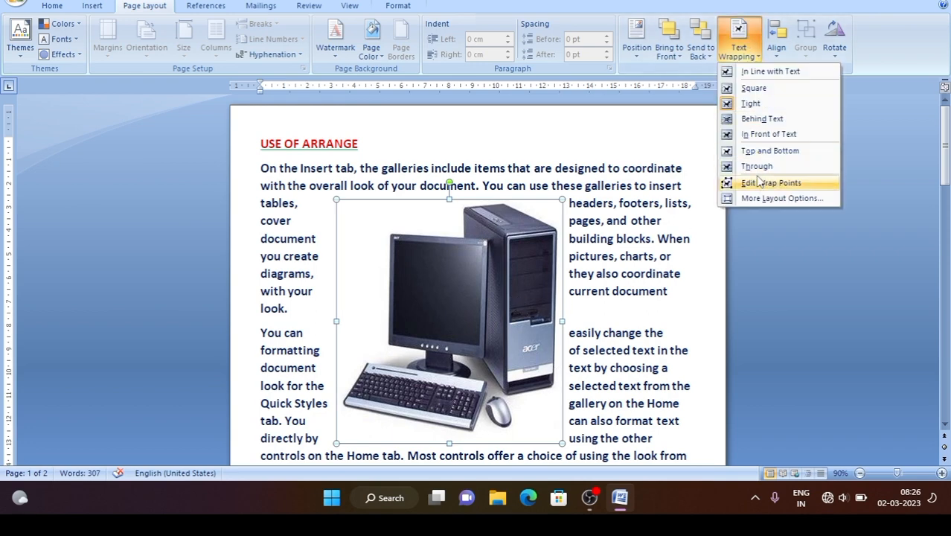
left_click(761, 118)
left_click(600, 221)
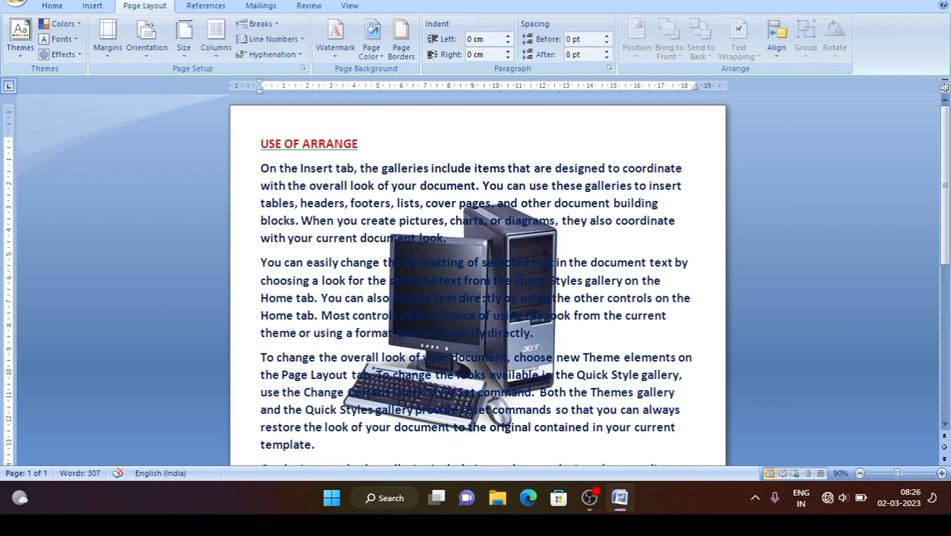
- Try to select the picture lying behind the text directly in the document
left_click(456, 244)
left_click(448, 298)
left_click(455, 247)
left_click(580, 298)
- Turn on Select Objects and select the picture behind the text
left_click(41, 7)
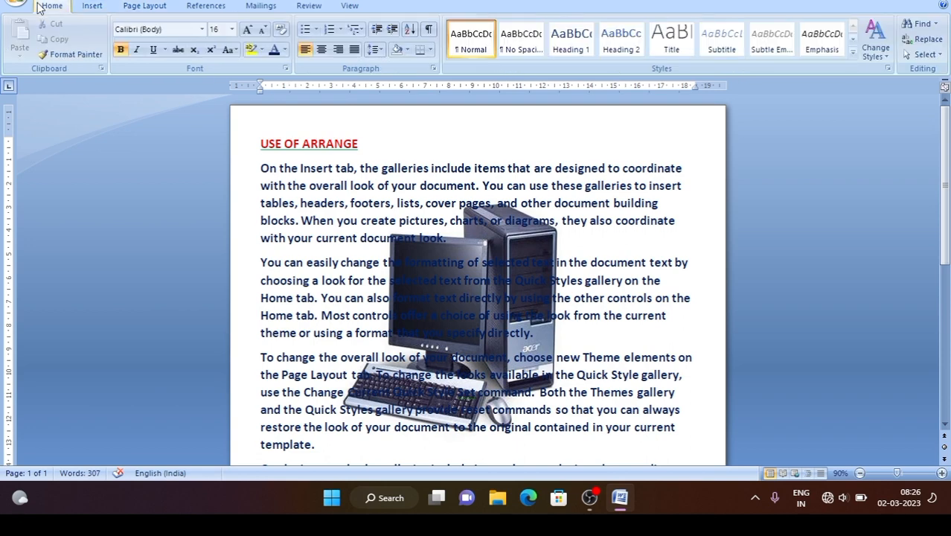
left_click(924, 56)
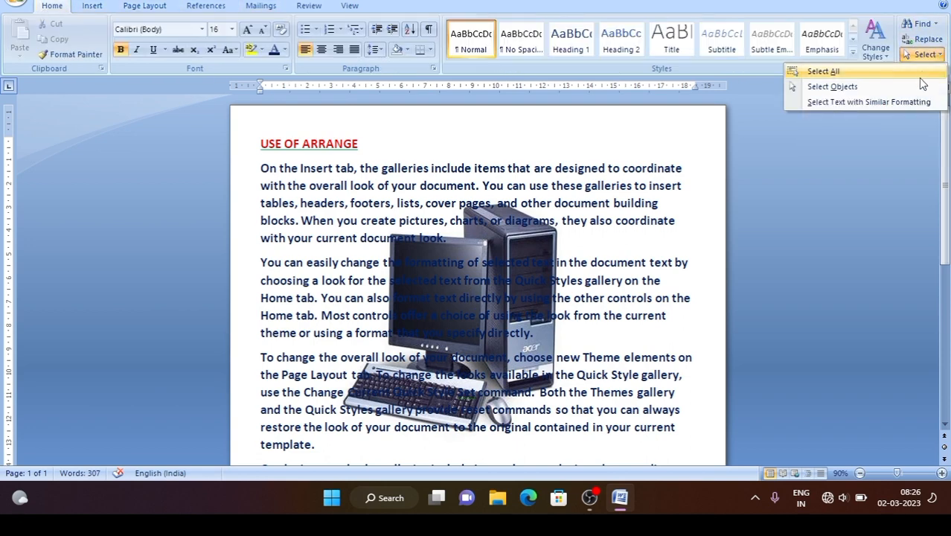
left_click(836, 87)
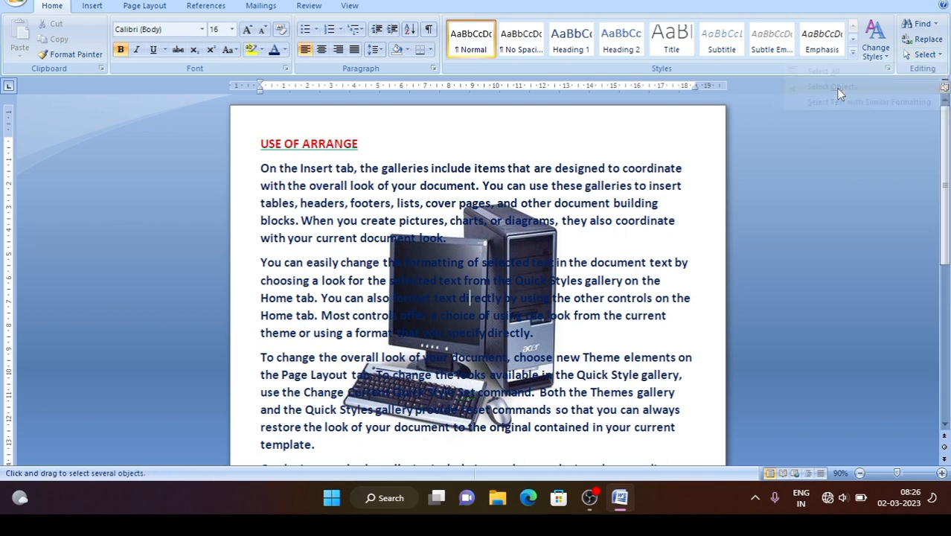
left_click(459, 267)
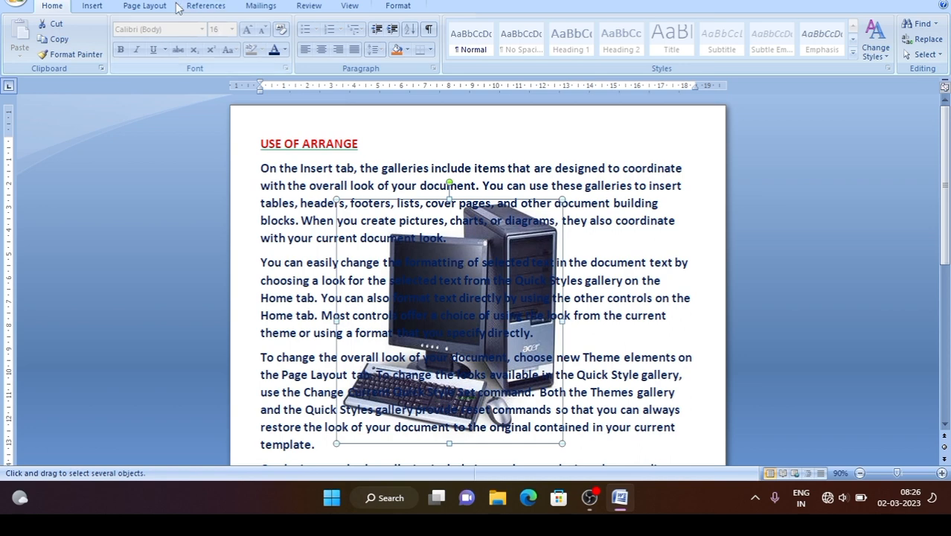
- Change the selected picture's text wrapping to In Front of Text
left_click(145, 8)
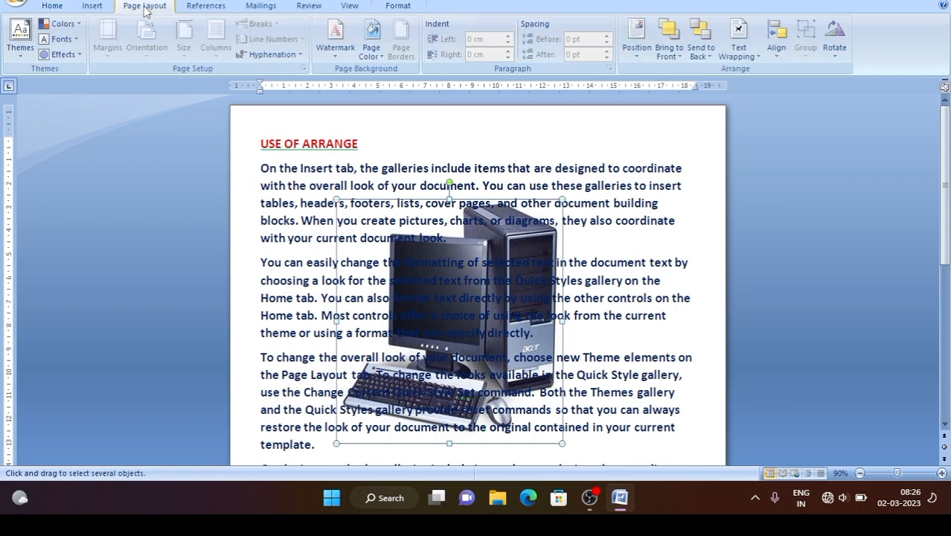
left_click(739, 43)
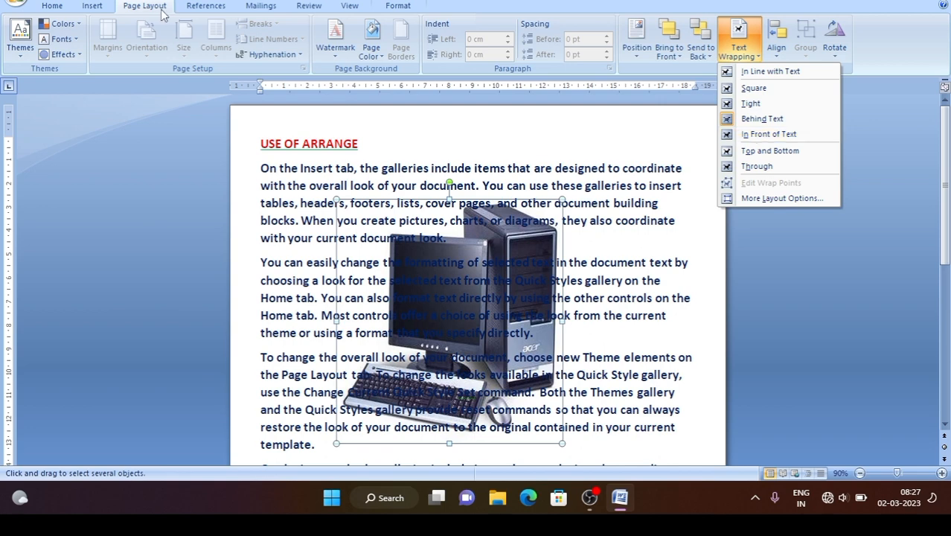
left_click(754, 56)
left_click(754, 58)
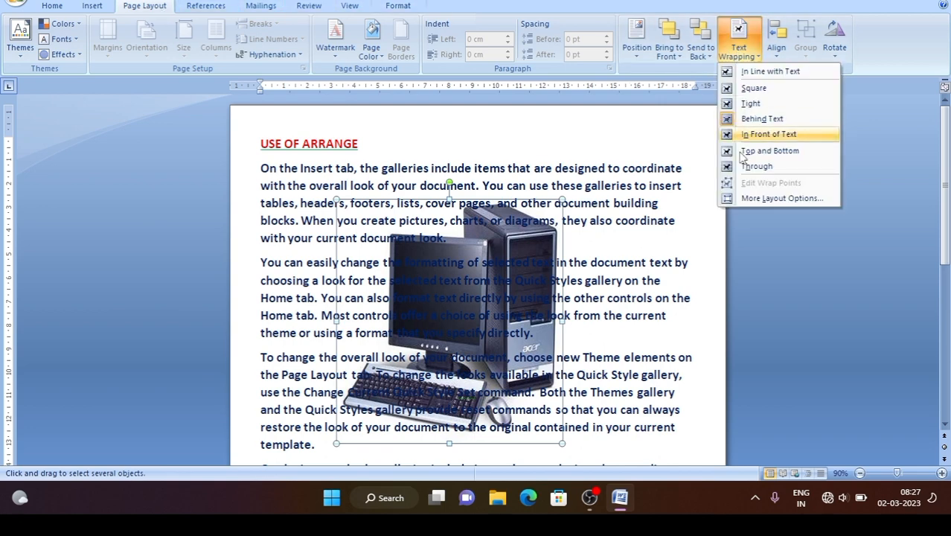
left_click(763, 137)
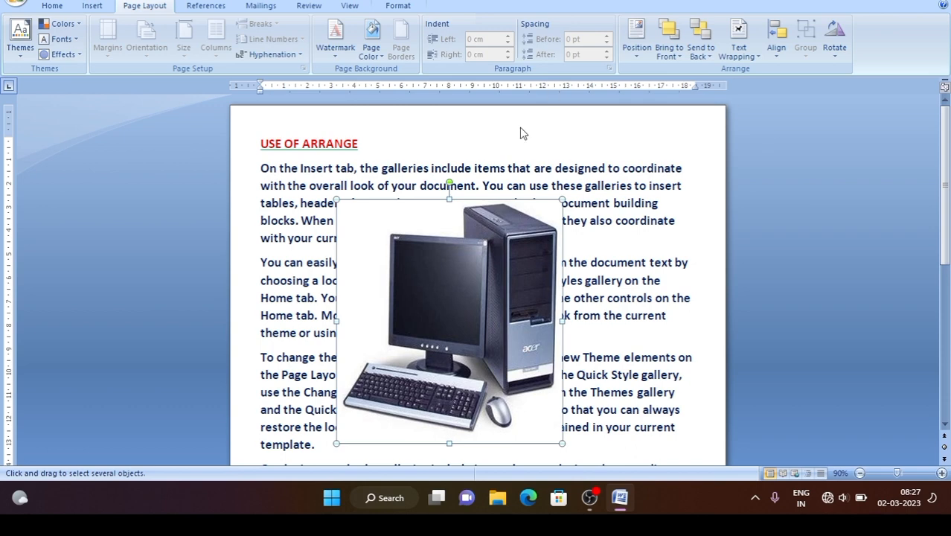
- Shrink the picture and move it over the right part of the first two paragraphs
left_click_drag(562, 199, 500, 267)
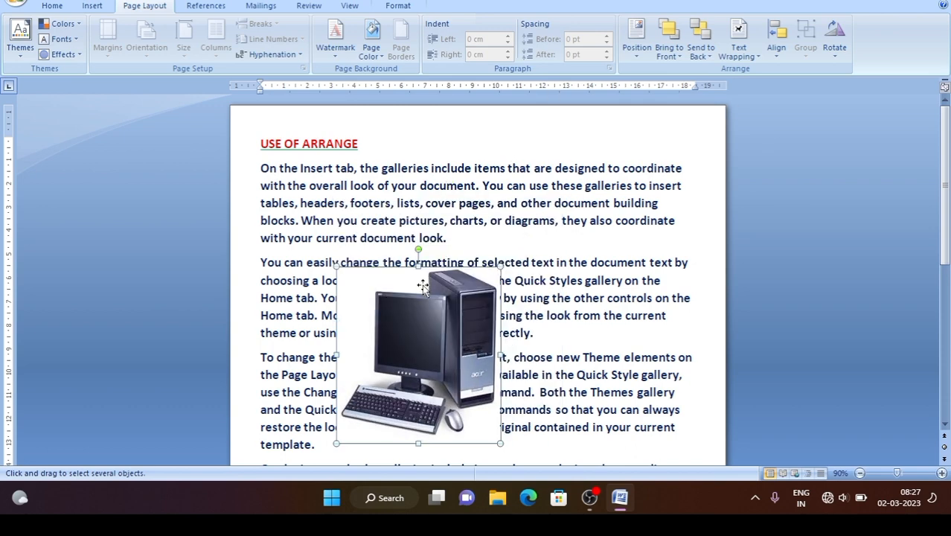
left_click_drag(423, 286, 556, 179)
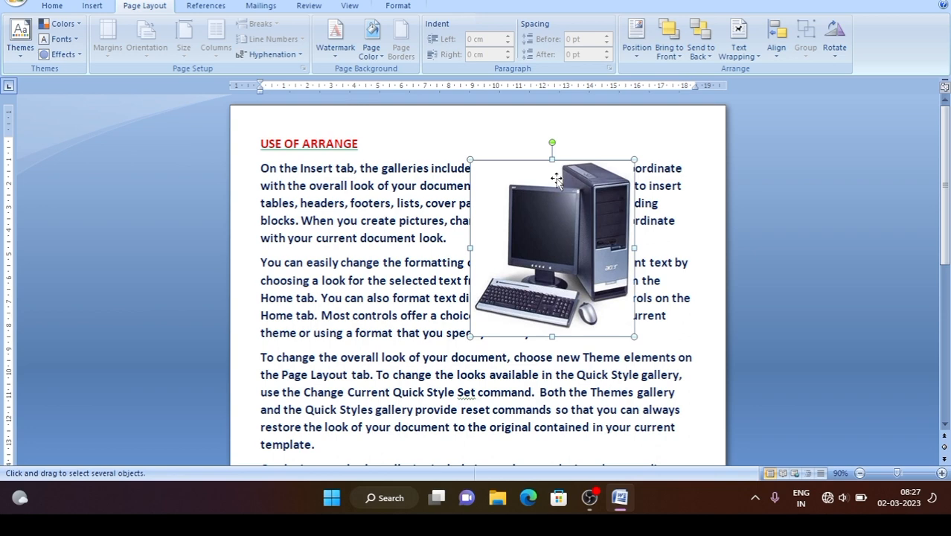
- Set the picture's text wrapping to Top and Bottom and move it below the first line of the second paragraph
left_click(748, 45)
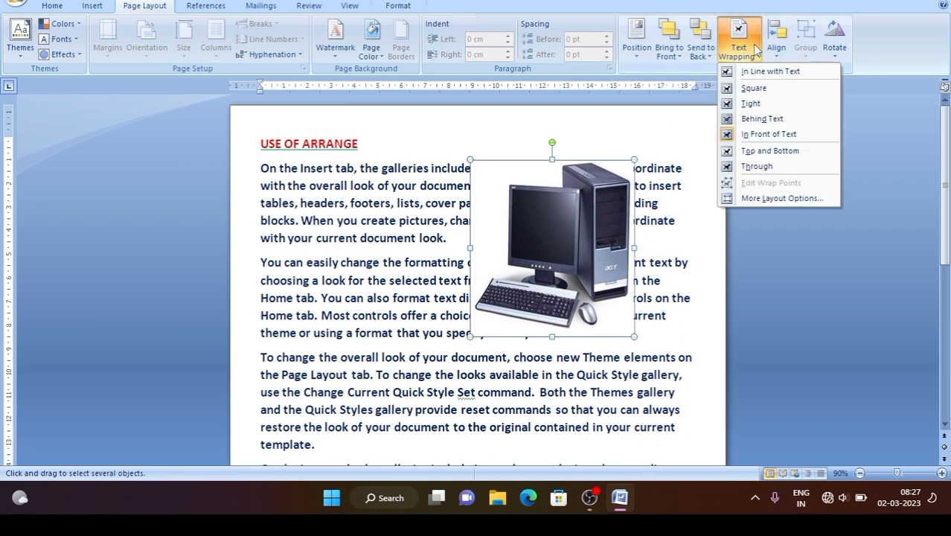
left_click(760, 152)
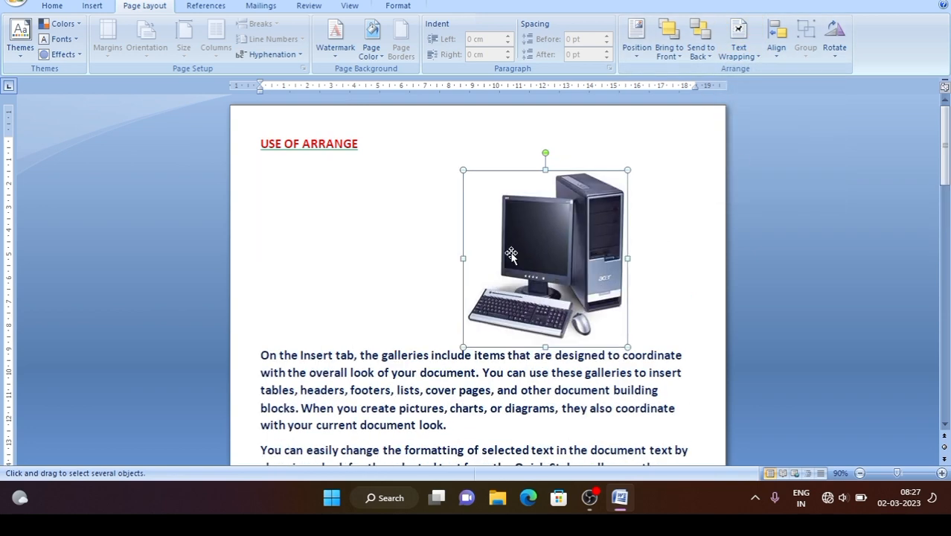
left_click_drag(519, 241, 470, 225)
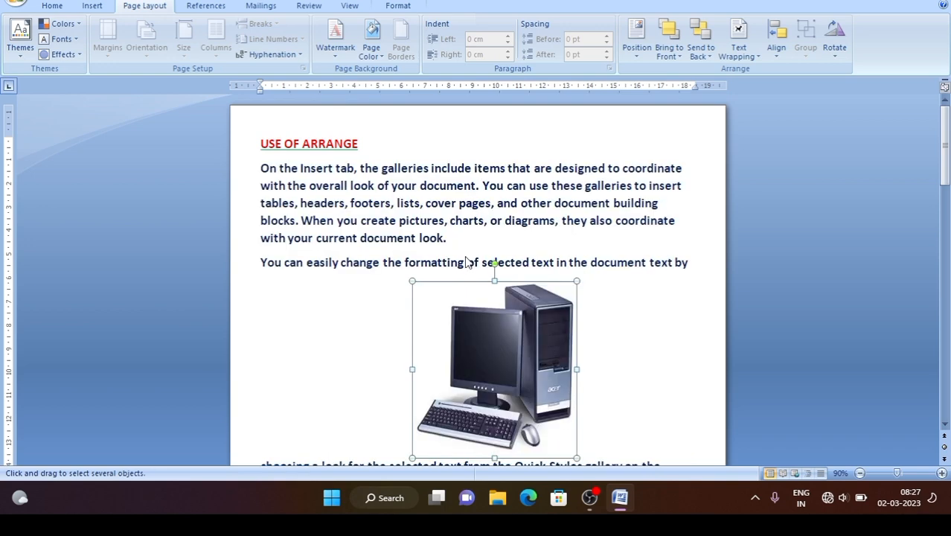
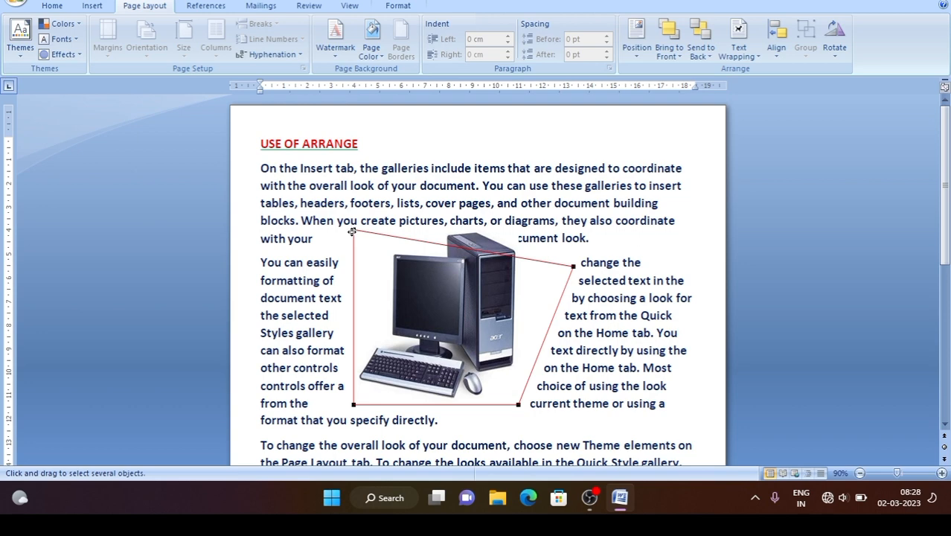
- Stretch the picture's wrap boundary by moving its upper-left point upward and both lower points outward
left_click_drag(351, 403, 302, 430)
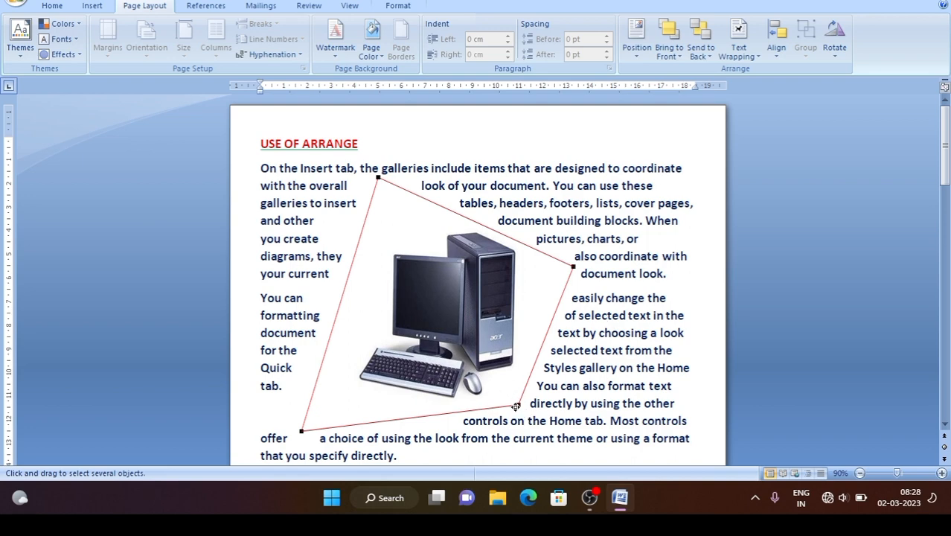
left_click_drag(518, 409, 549, 446)
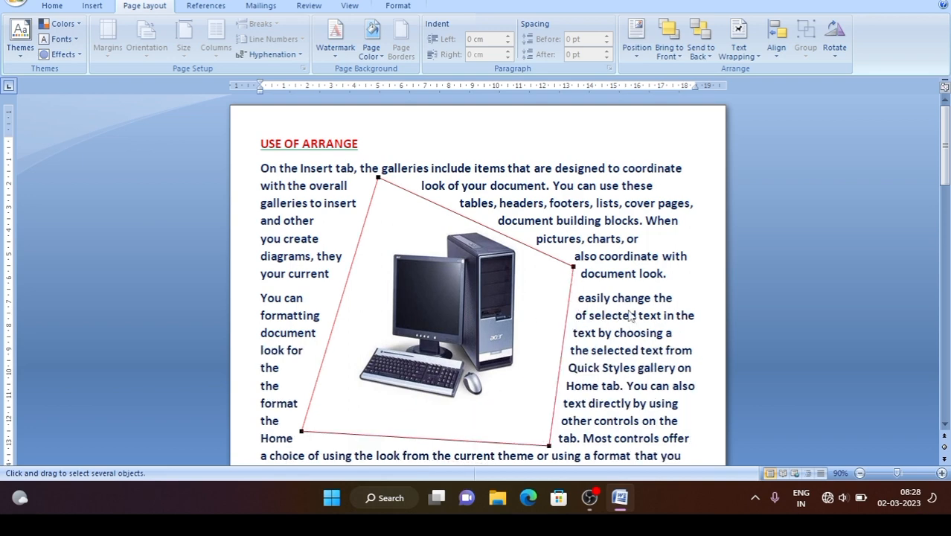
- Set the picture's text wrapping to In Line with Text and move it into the word "building" in the first paragraph
left_click(742, 49)
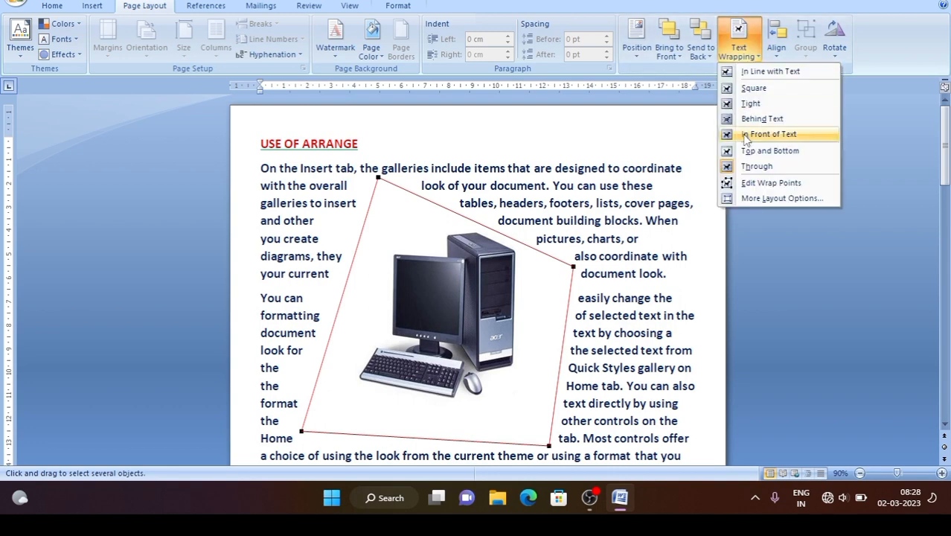
left_click(771, 72)
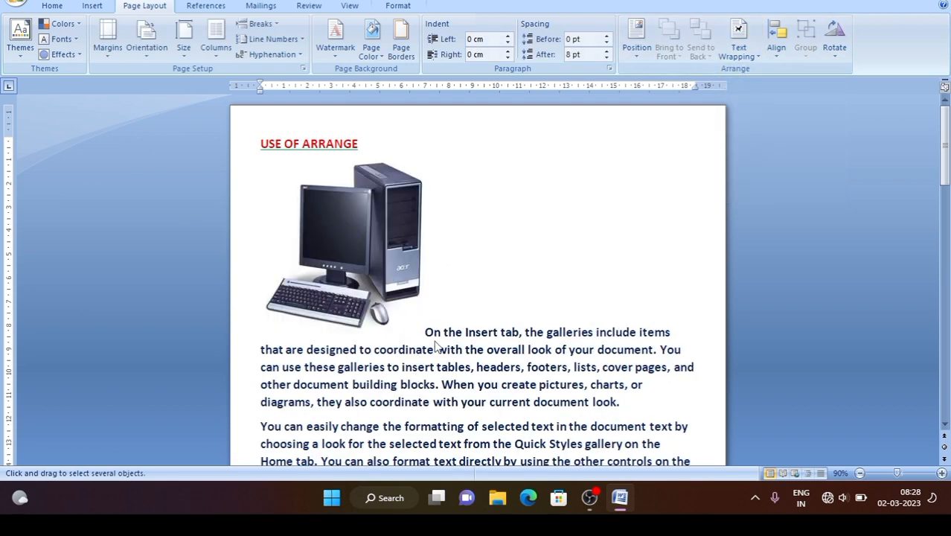
left_click_drag(402, 227, 359, 392)
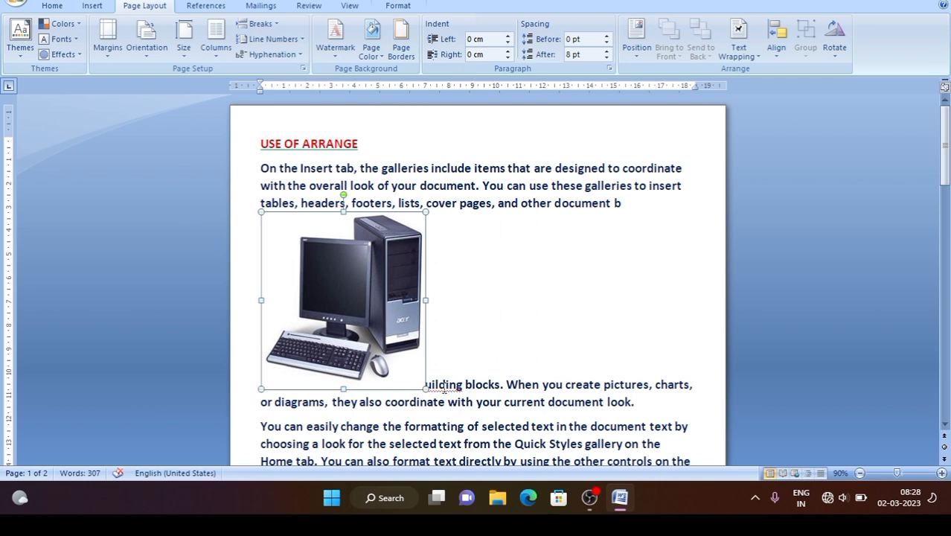
left_click(738, 46)
left_click(670, 154)
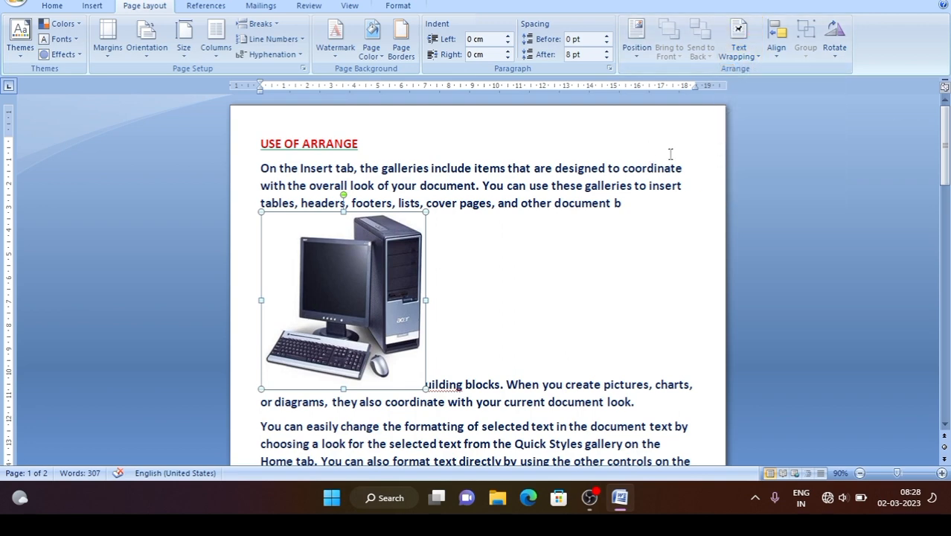
- Position the picture in the top left with square text wrapping and shrink it from its lower or upper corner
left_click(740, 47)
left_click(744, 49)
left_click(636, 41)
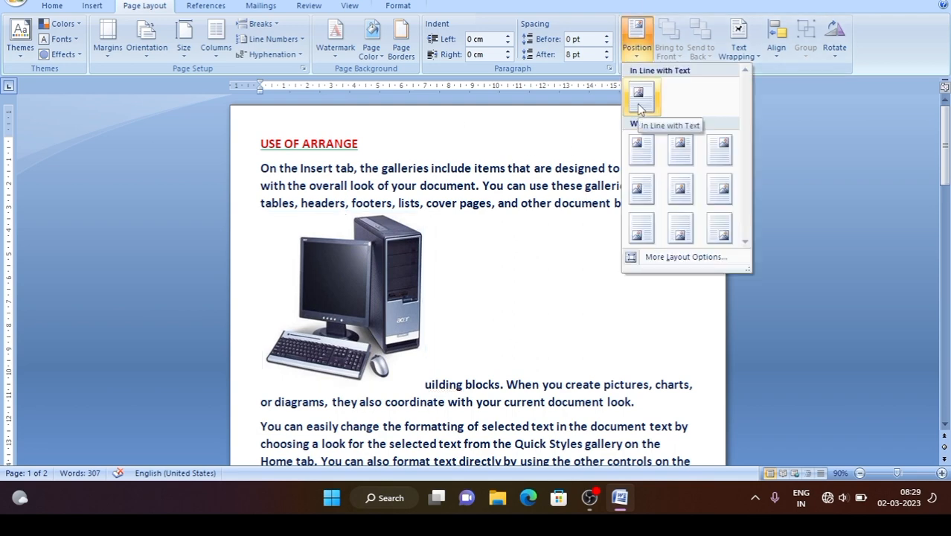
left_click(641, 149)
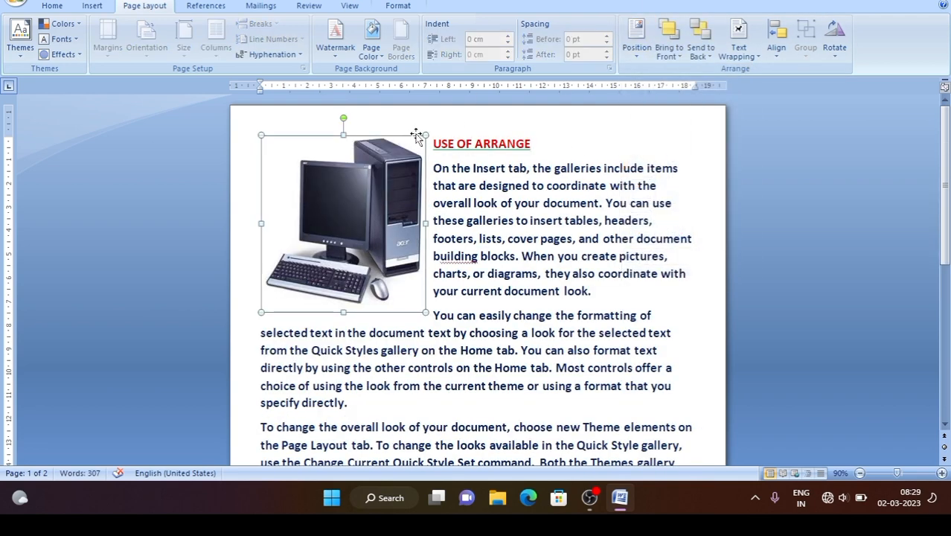
left_click_drag(425, 135, 357, 210)
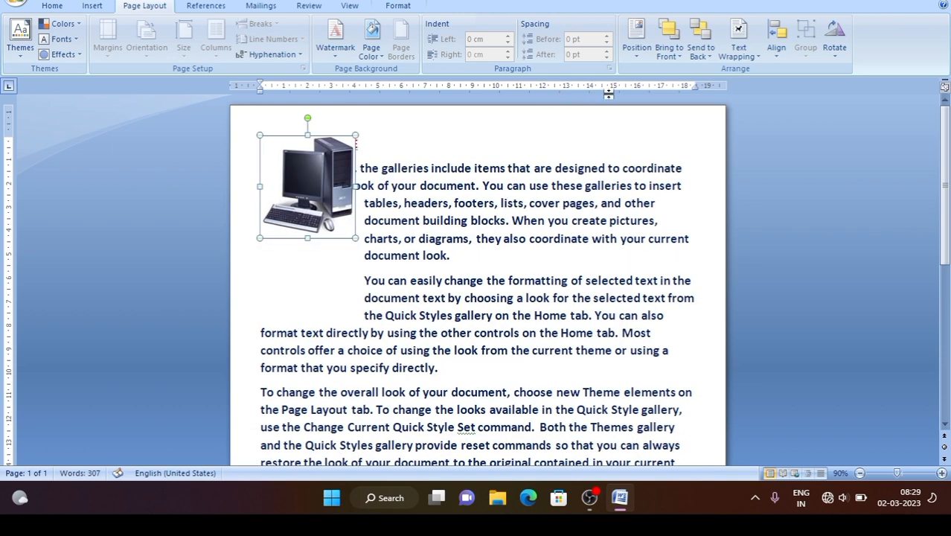
- Position the picture in the top center with square text wrapping and try the top right placement
left_click(639, 46)
left_click(680, 152)
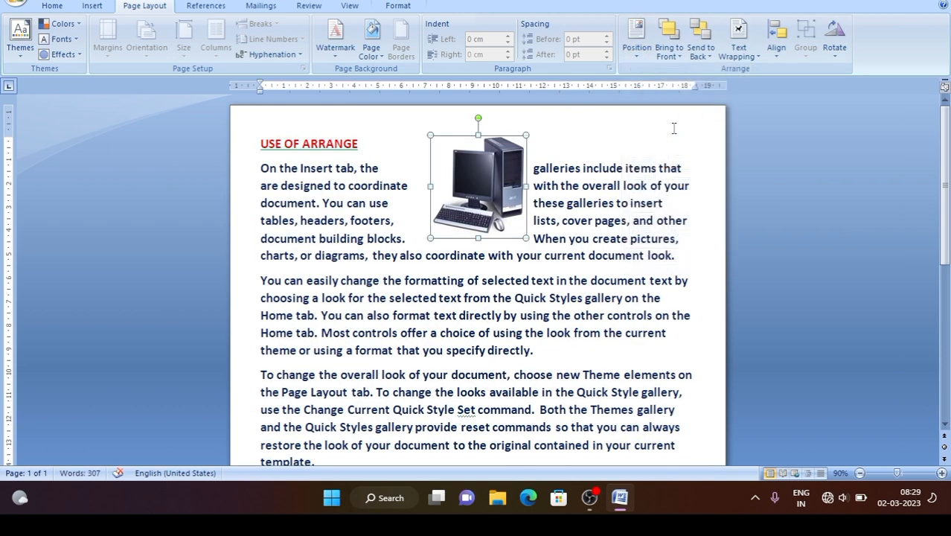
left_click(639, 46)
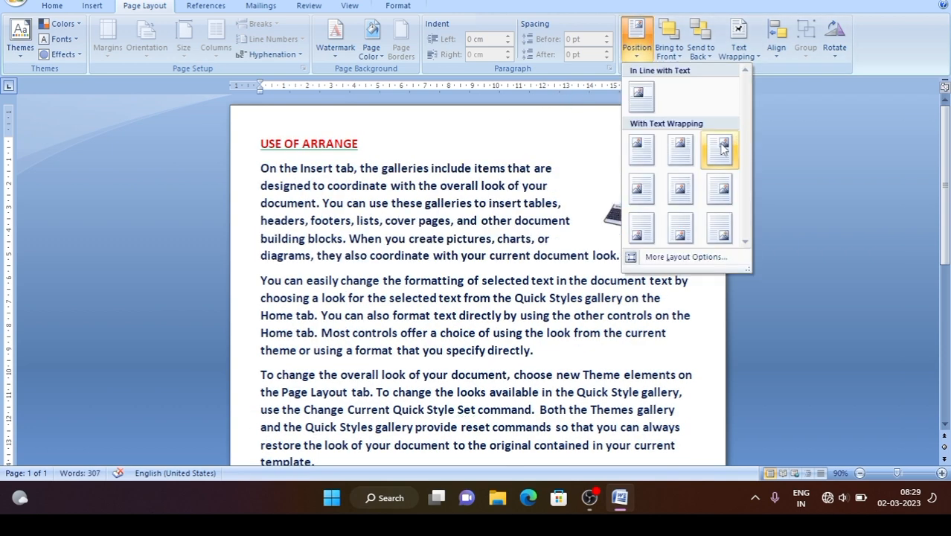
left_click(721, 149)
- Try the middle center and middle left placements with square text wrapping, ending with the picture in the middle right
left_click(638, 46)
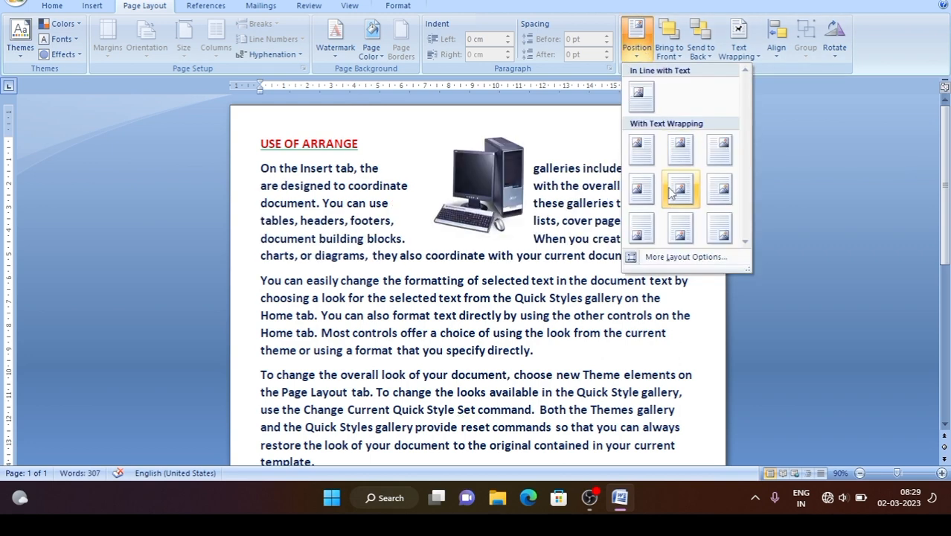
left_click(672, 192)
left_click(638, 46)
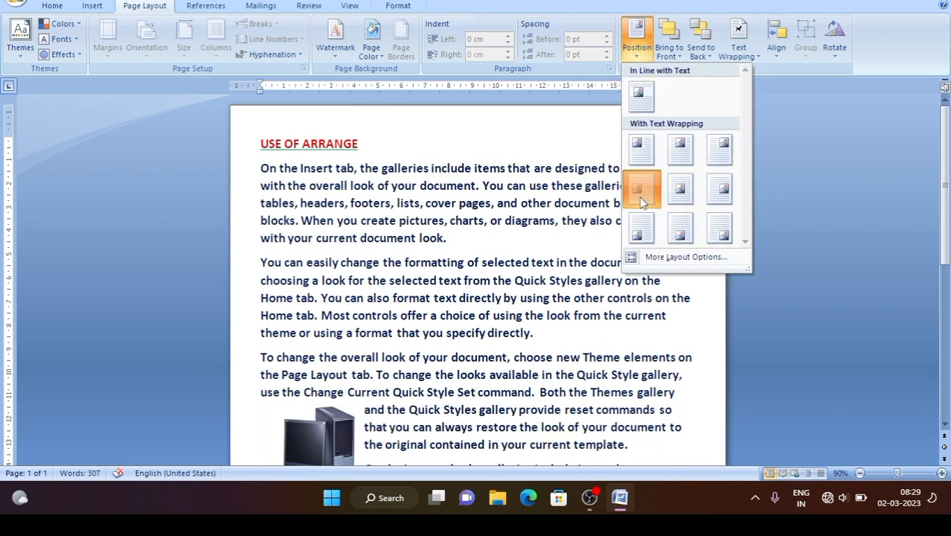
left_click(642, 193)
left_click(638, 46)
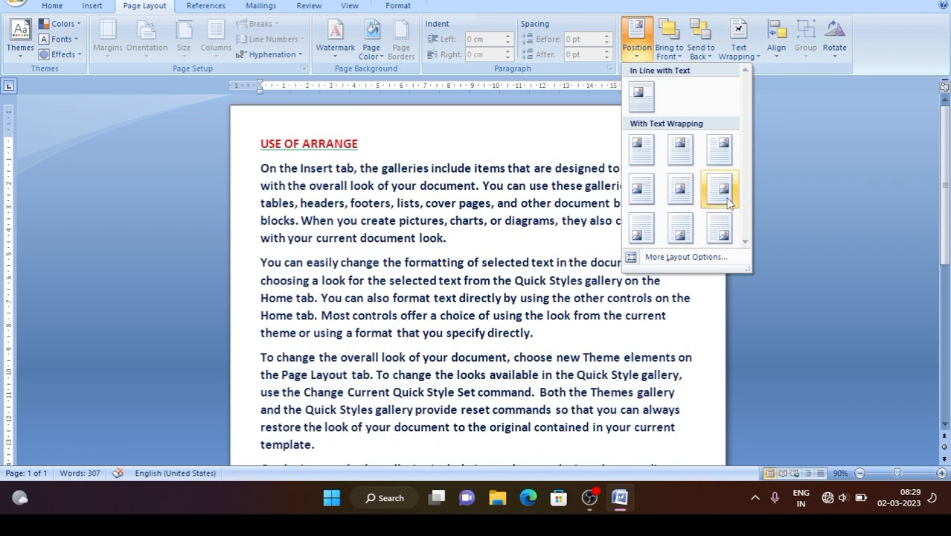
left_click(726, 193)
- Preview the bottom center placement with more of the page in view, and return the picture to the top left with square text wrapping
left_click(638, 46)
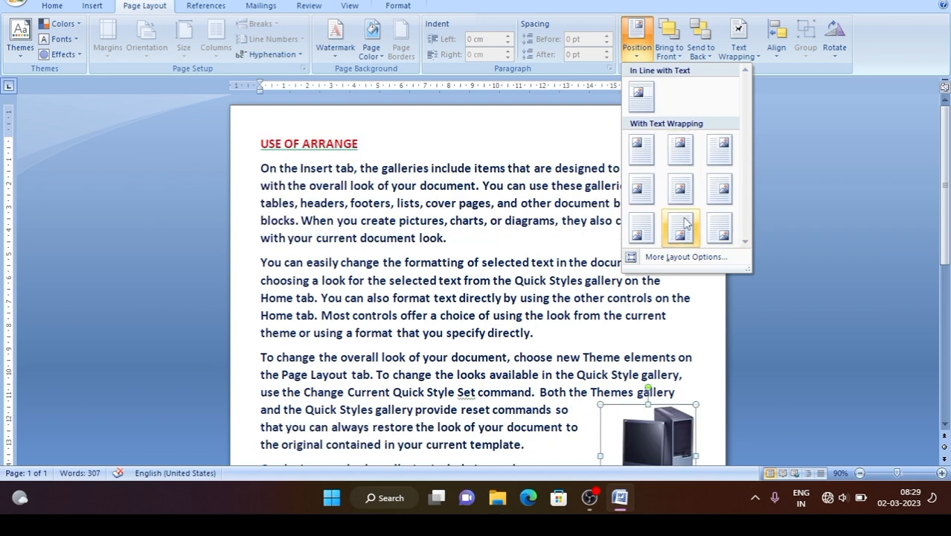
left_click(542, 172)
left_click(860, 473)
left_click(860, 474)
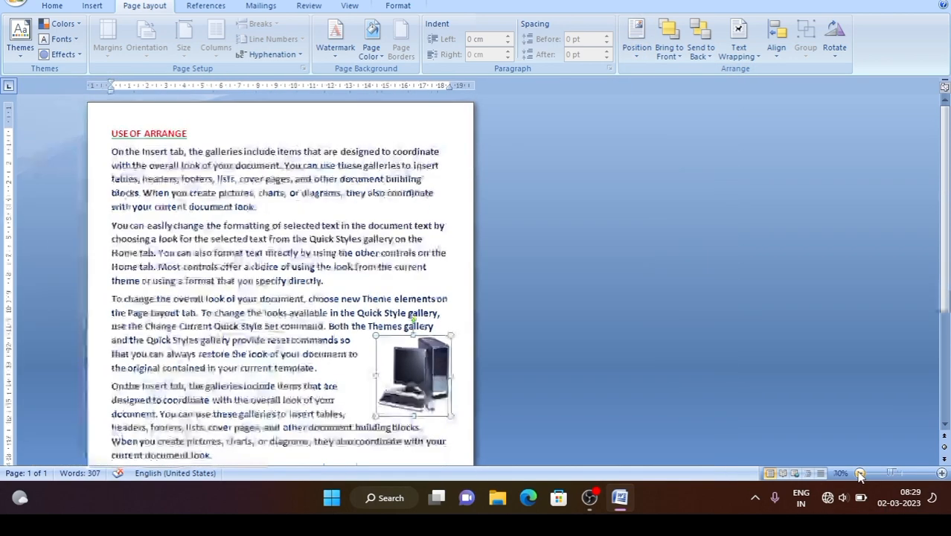
left_click(860, 473)
left_click(860, 473)
left_click(860, 473)
left_click(860, 473)
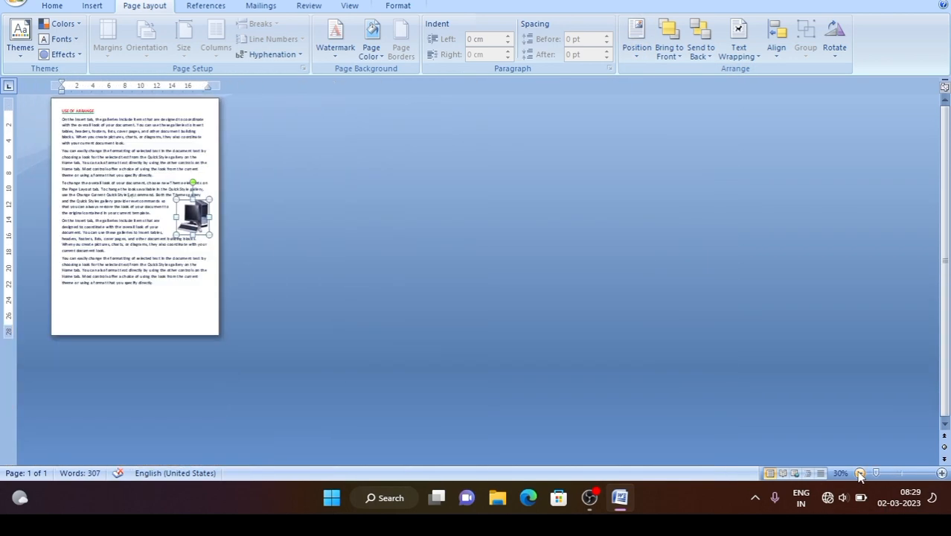
left_click(941, 474)
left_click(941, 474)
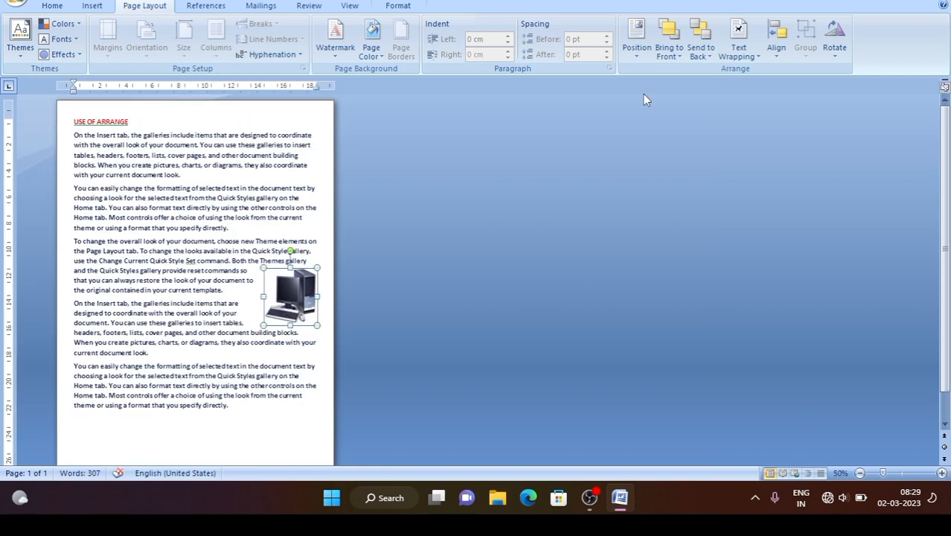
left_click(638, 46)
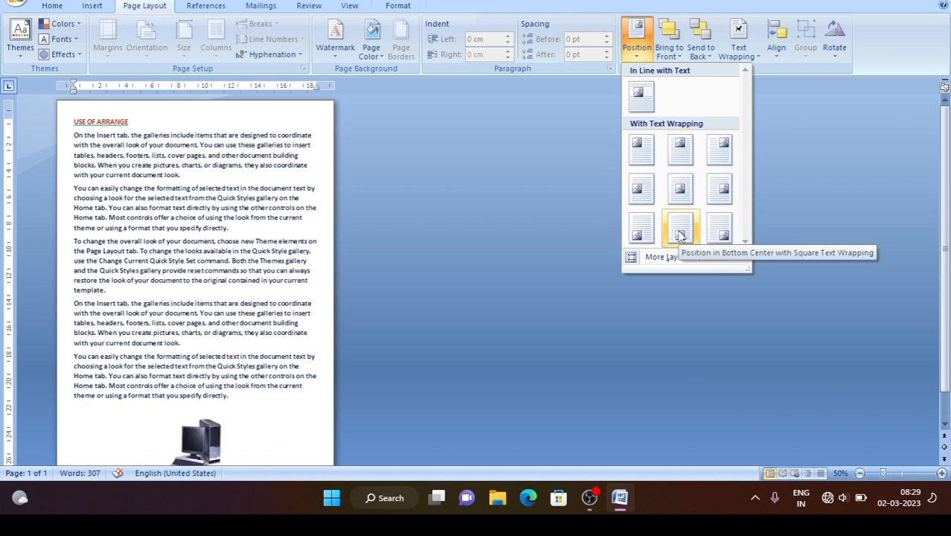
left_click(638, 148)
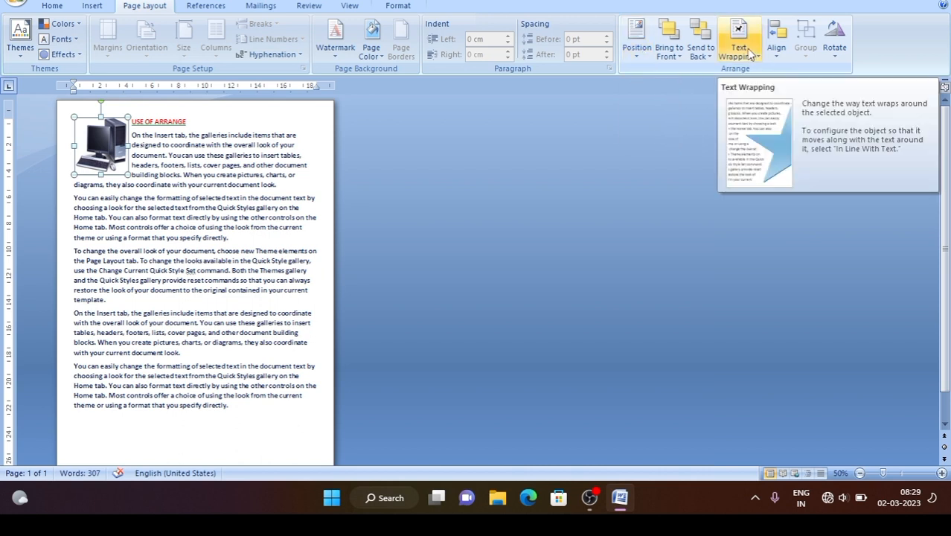
- Align the picture horizontally within the margins, applying Align Left, Align Center and Align Right in turn
left_click(778, 49)
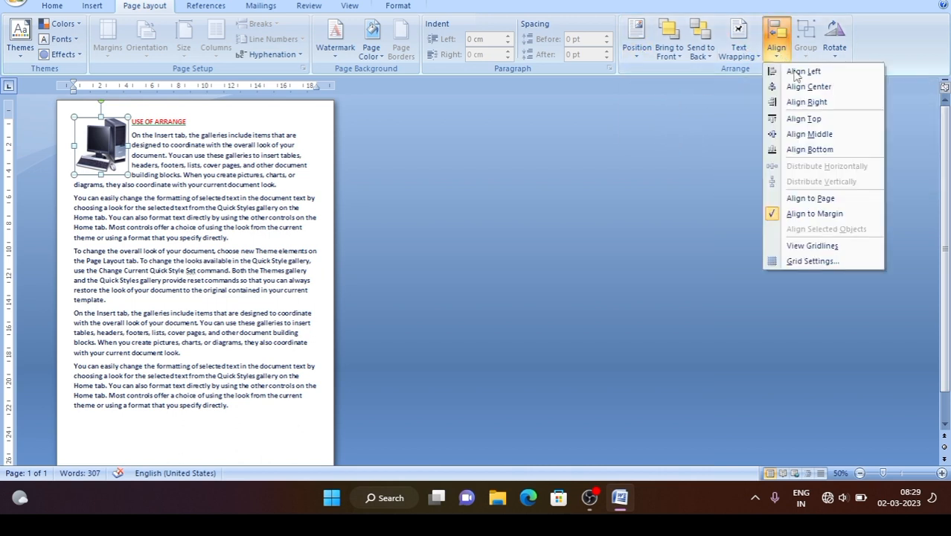
left_click(814, 72)
left_click(786, 57)
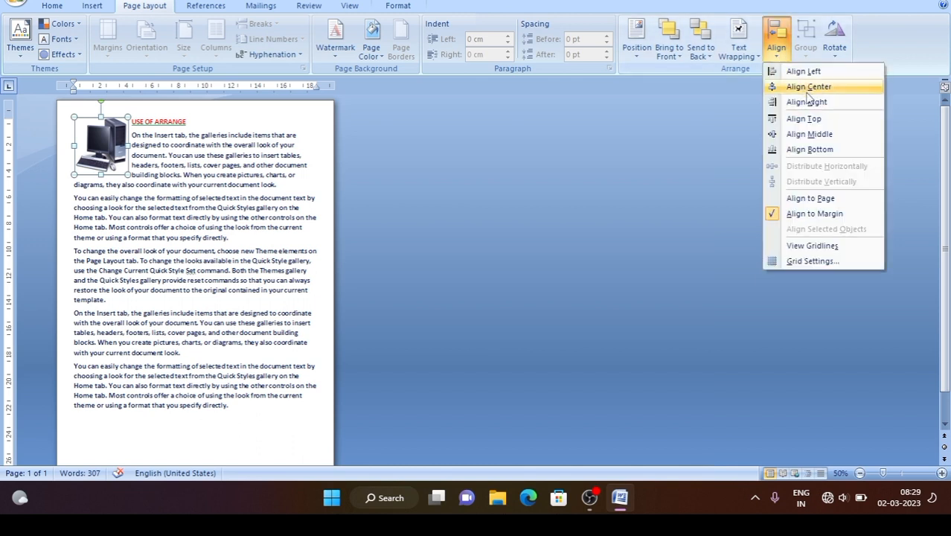
left_click(813, 88)
left_click(776, 49)
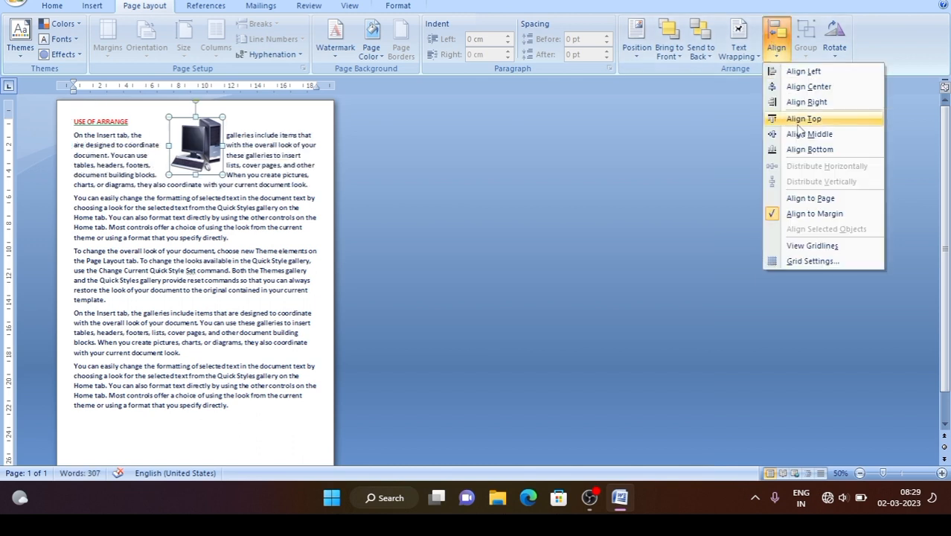
left_click(809, 104)
- Apply Align Top, Align Middle and Align Bottom to the picture in turn, and finish with Align Center
left_click(777, 46)
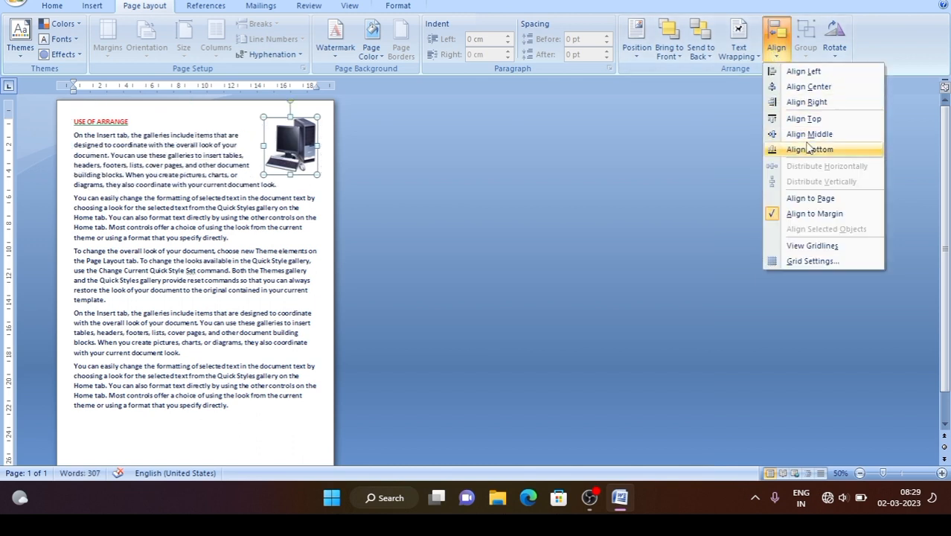
left_click(809, 127)
left_click(778, 54)
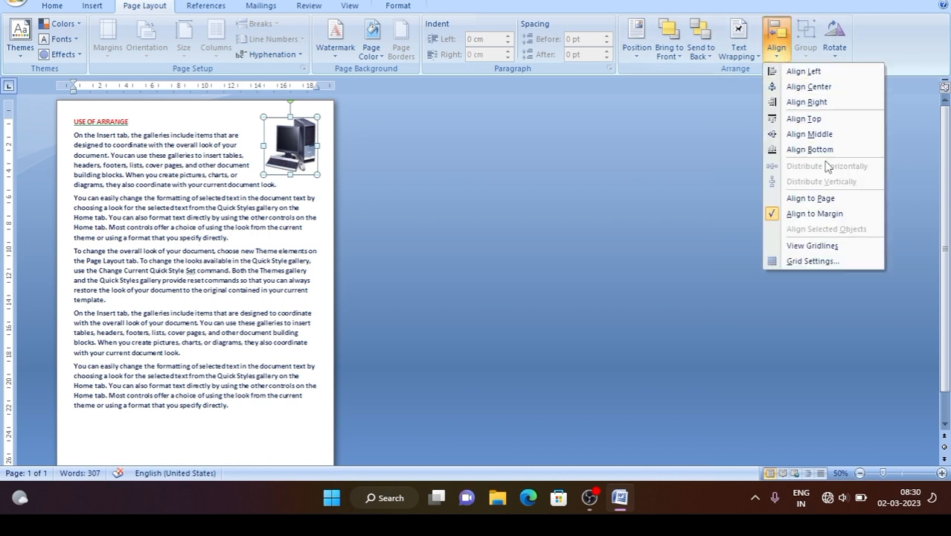
left_click(812, 136)
left_click(777, 48)
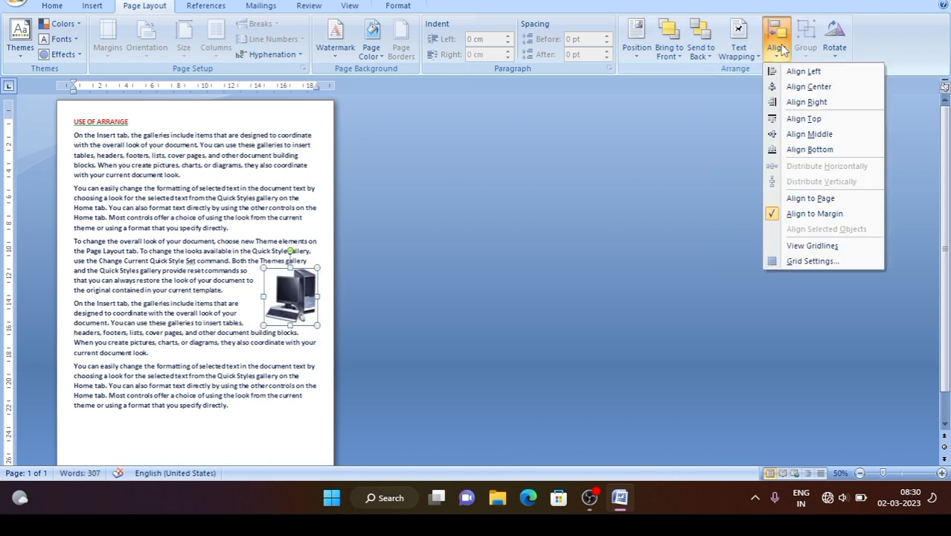
left_click(816, 148)
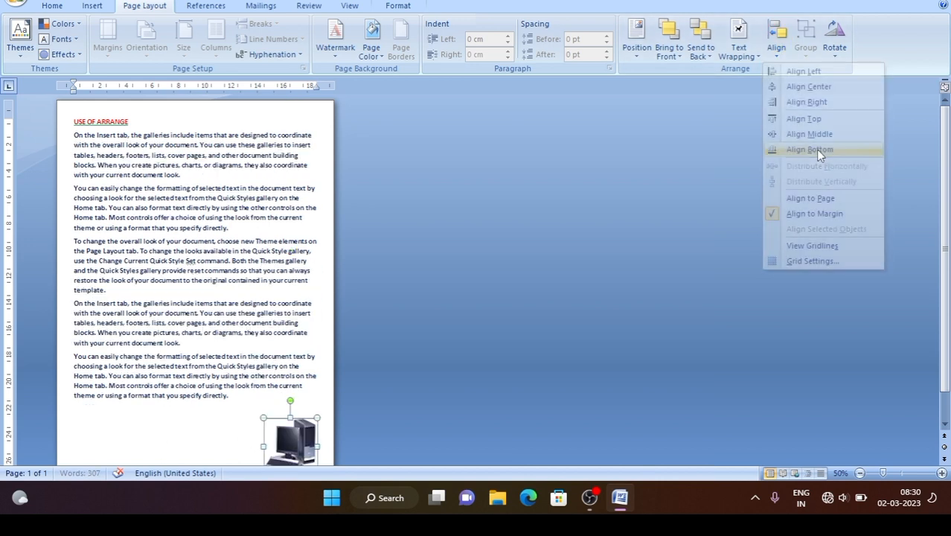
left_click(777, 37)
left_click(810, 87)
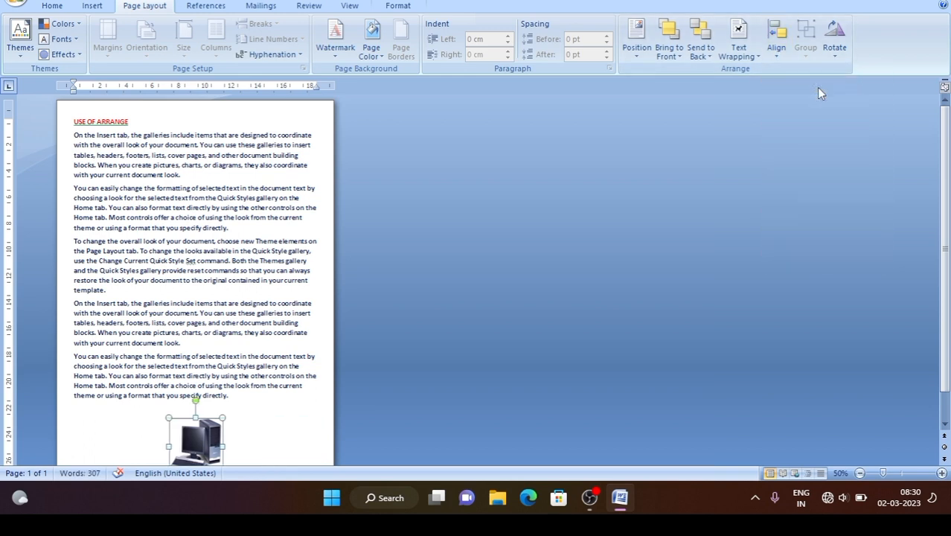
left_click(742, 53)
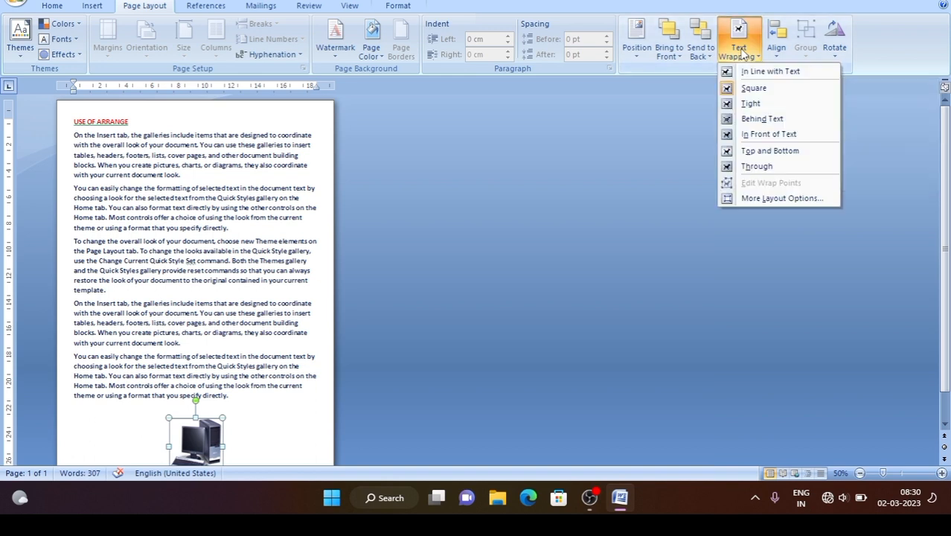
left_click(567, 90)
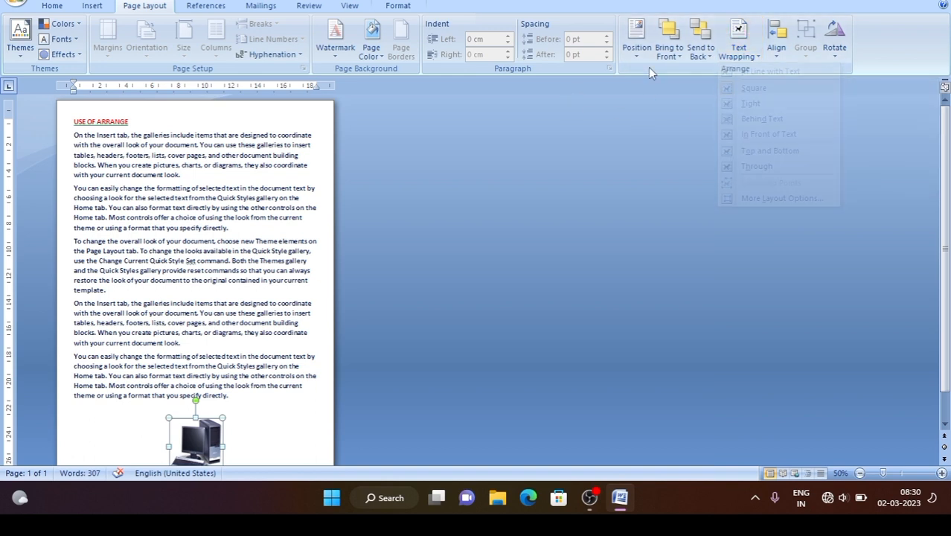
left_click(639, 55)
left_click(853, 172)
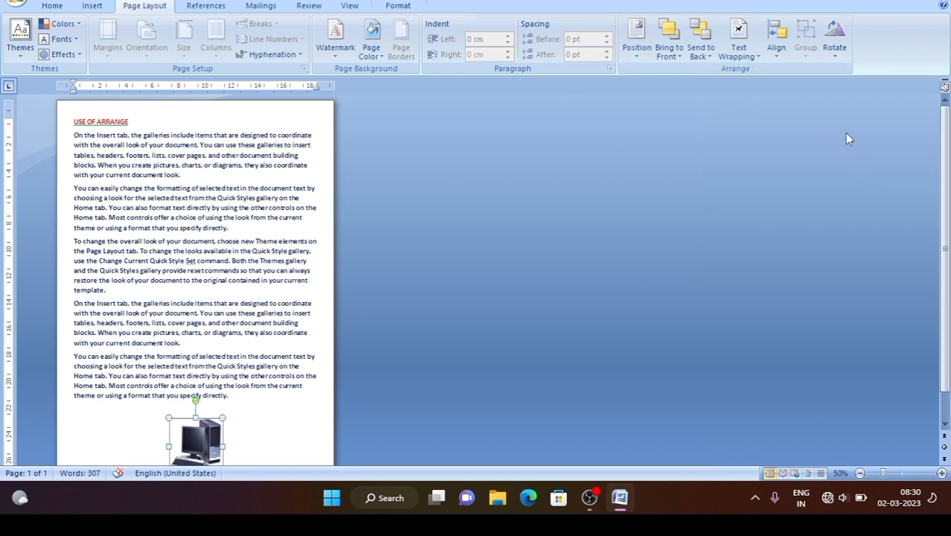
left_click(780, 45)
left_click(689, 131)
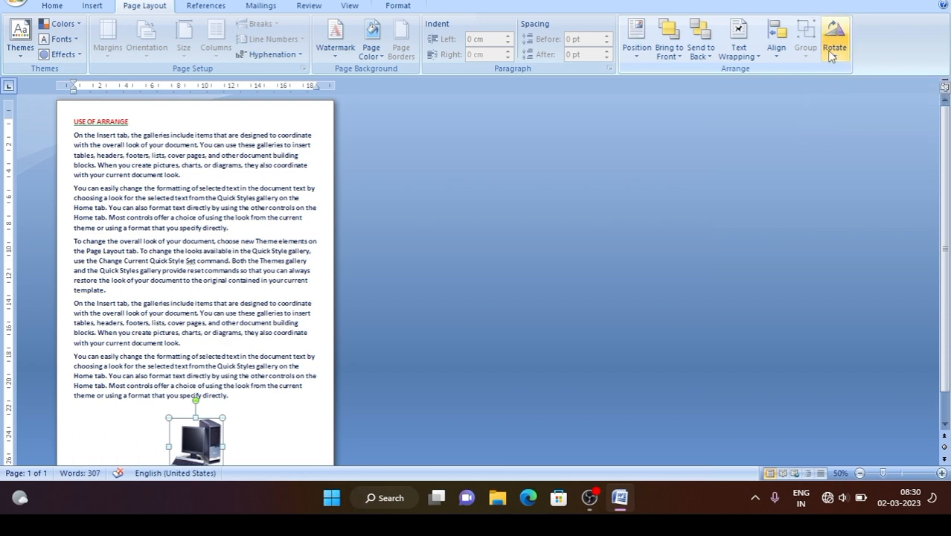
- Move the picture up to the right part of the second paragraph and rotate it right 90° and back left 90°
left_click_drag(192, 424, 265, 180)
left_click_drag(176, 446, 262, 188)
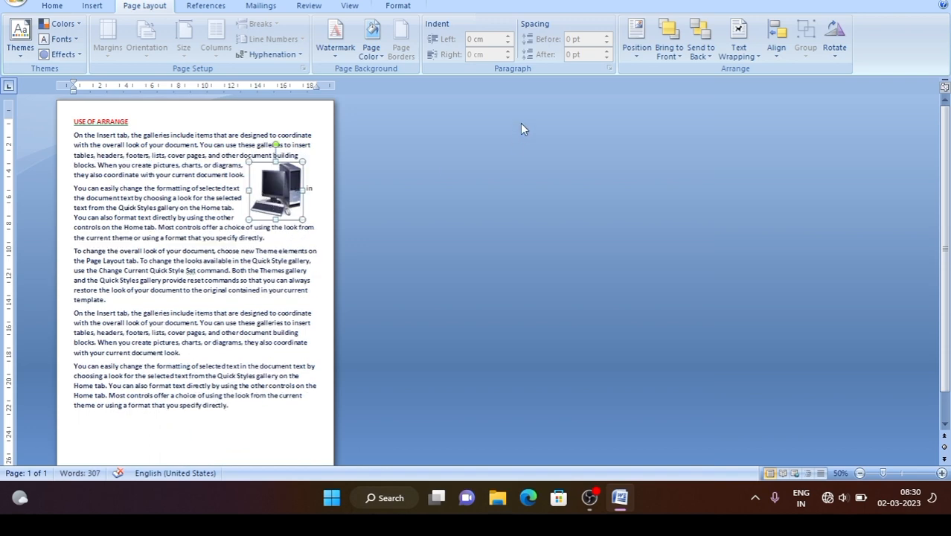
left_click(835, 43)
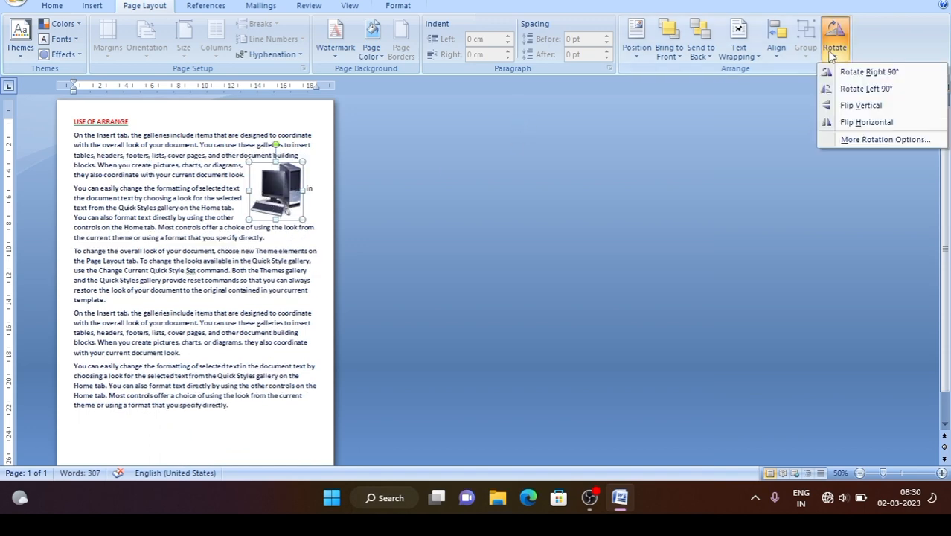
left_click(889, 72)
left_click(835, 44)
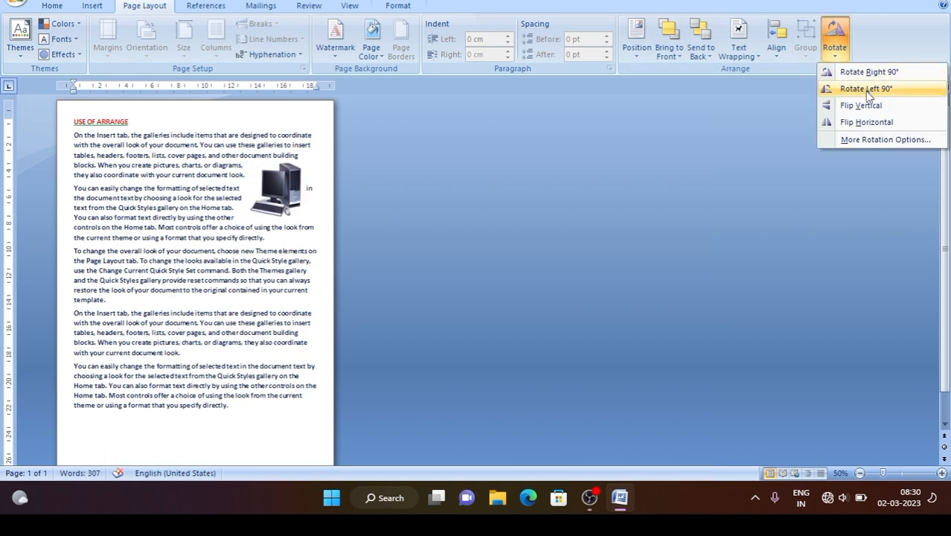
left_click(867, 89)
- Flip the picture vertically, flip it horizontally, and flip it vertically once more
left_click(835, 43)
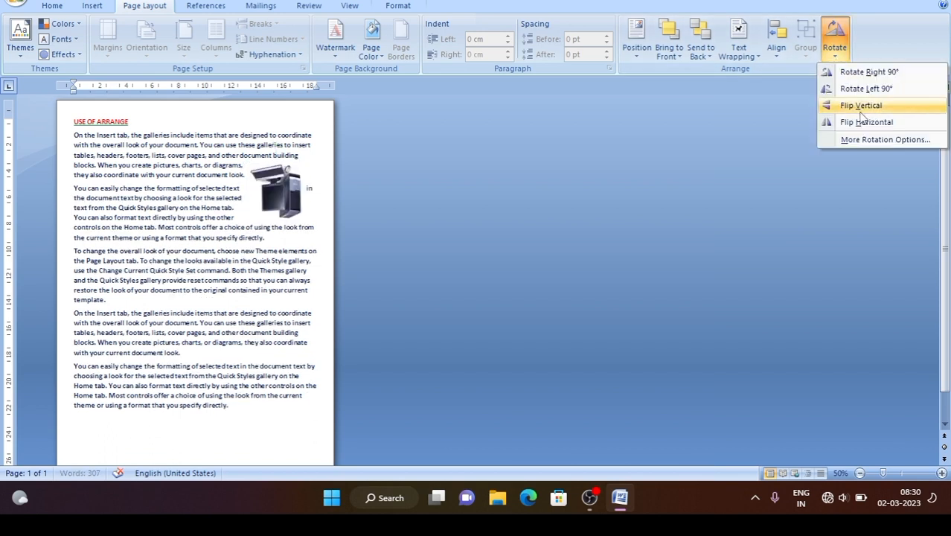
left_click(861, 106)
left_click(834, 43)
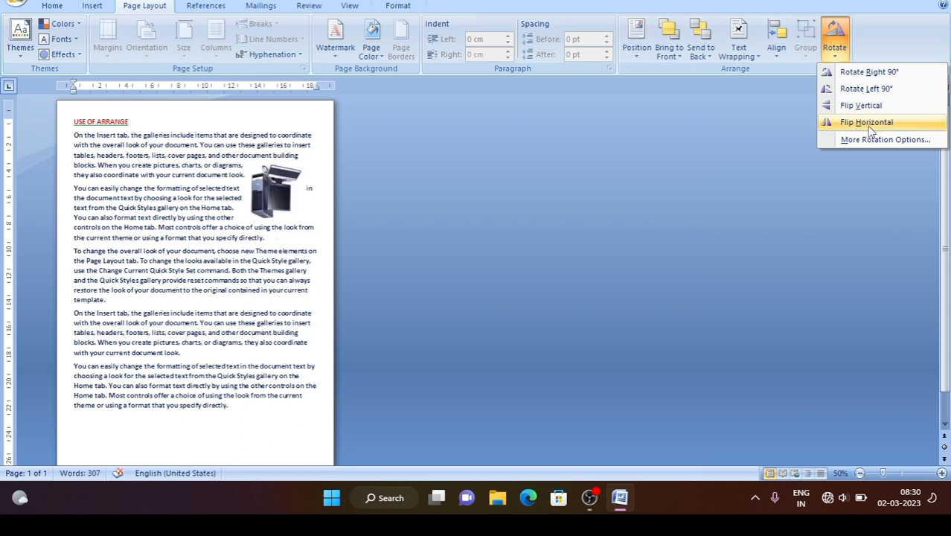
left_click(870, 123)
left_click(834, 43)
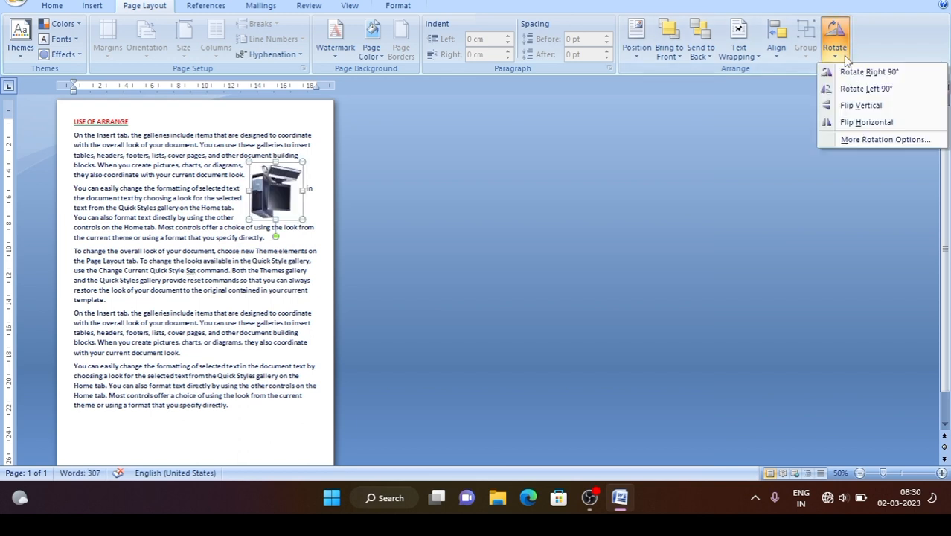
left_click(865, 108)
- Enlarge the mirrored picture and place it across the right-hand part of the first two paragraphs with text on both sides
left_click_drag(251, 191, 189, 191)
left_click_drag(250, 221, 248, 292)
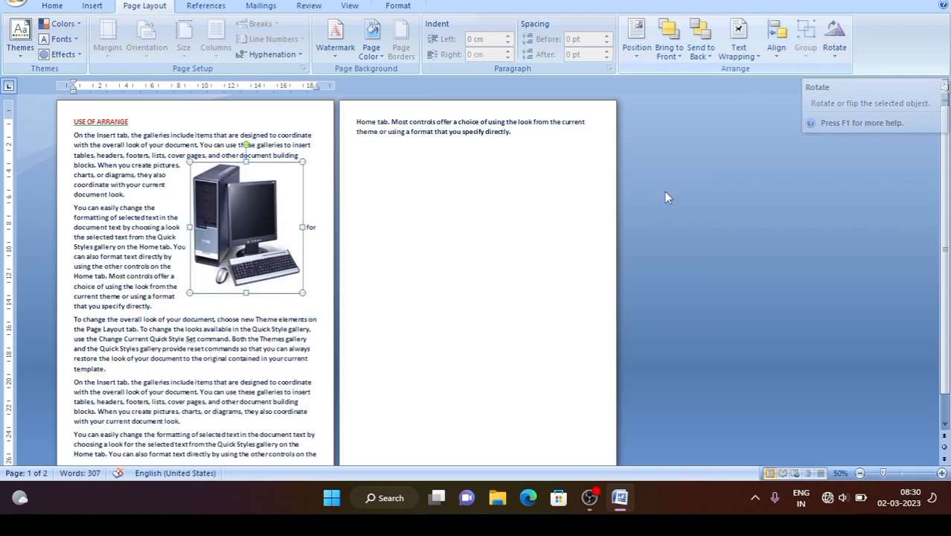
left_click(942, 473)
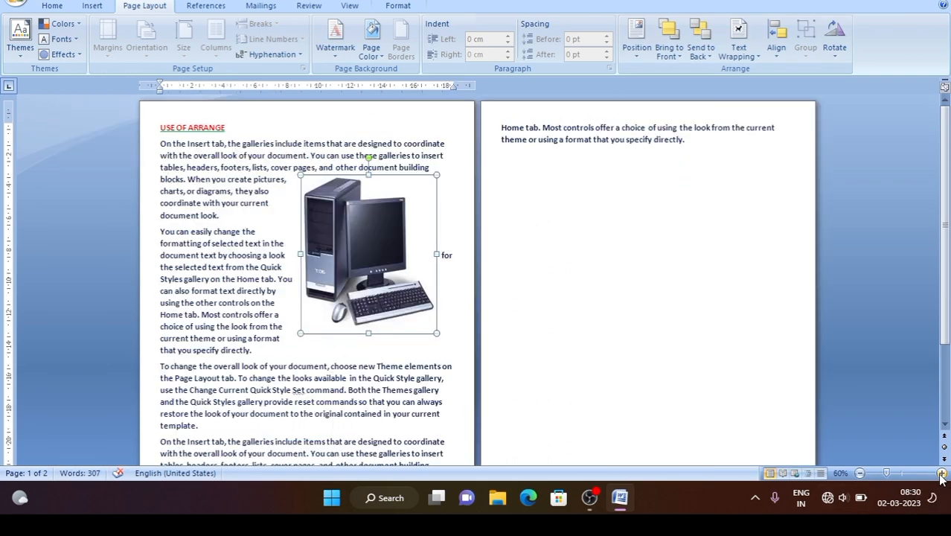
left_click(942, 473)
left_click(942, 474)
left_click(941, 473)
left_click_drag(572, 204, 527, 158)
left_click_drag(423, 170, 475, 233)
left_click_drag(539, 281, 536, 273)
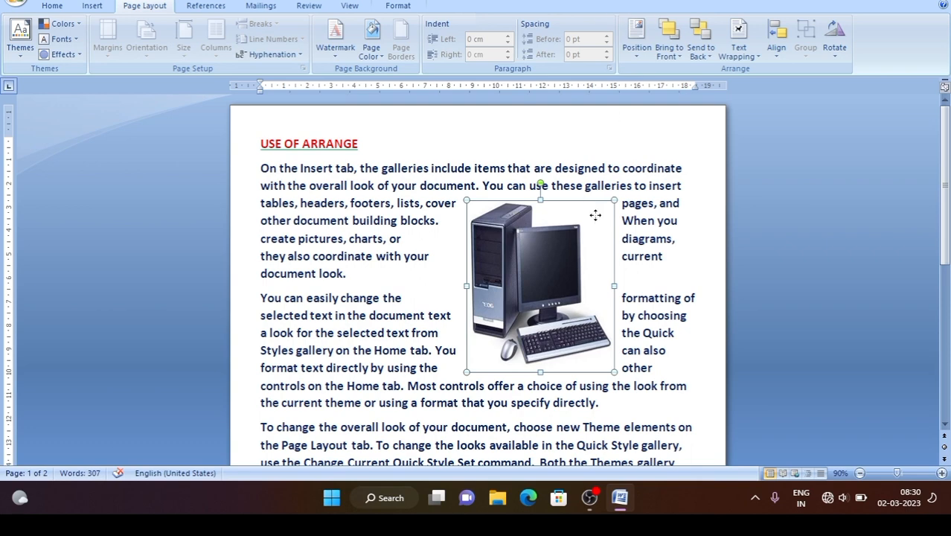
- Delete the computer picture from the text and undo the deletion
left_click(632, 201)
left_click(475, 265)
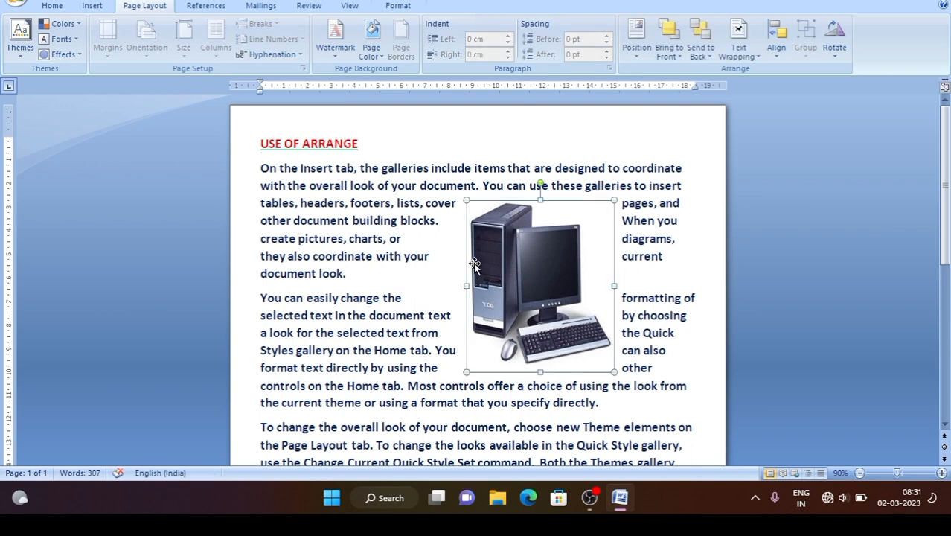
key("Delete")
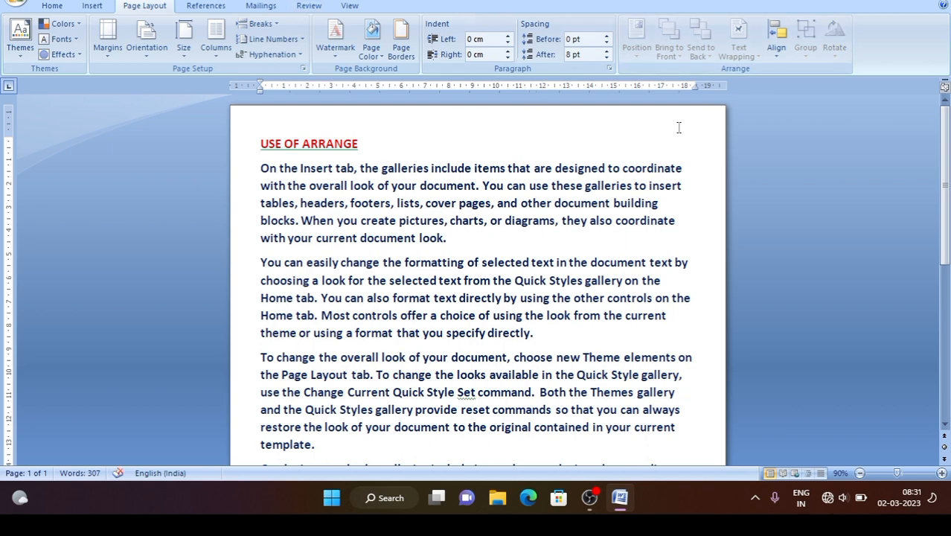
key("ctrl+z")
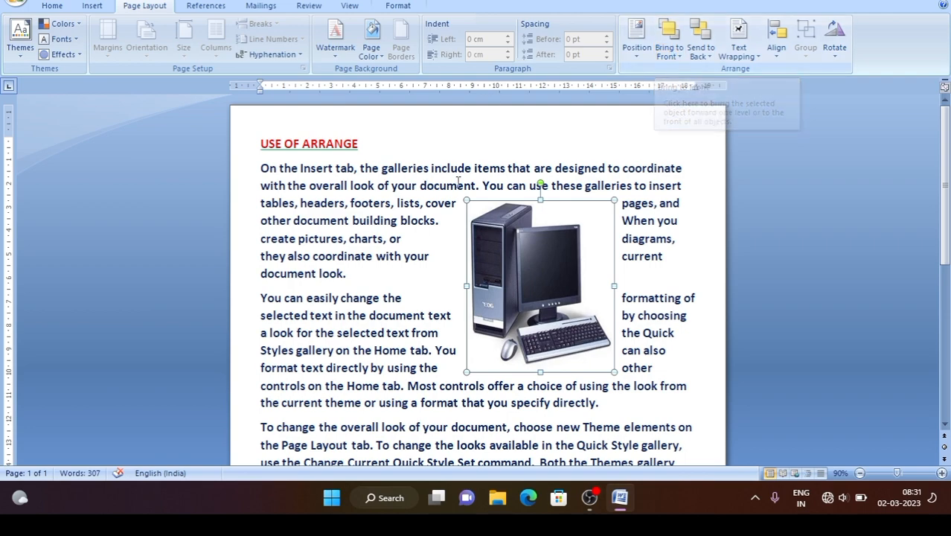
- Insert a blank page after the last paragraph of the sample text
left_click_drag(948, 179, 947, 327)
left_click(279, 402)
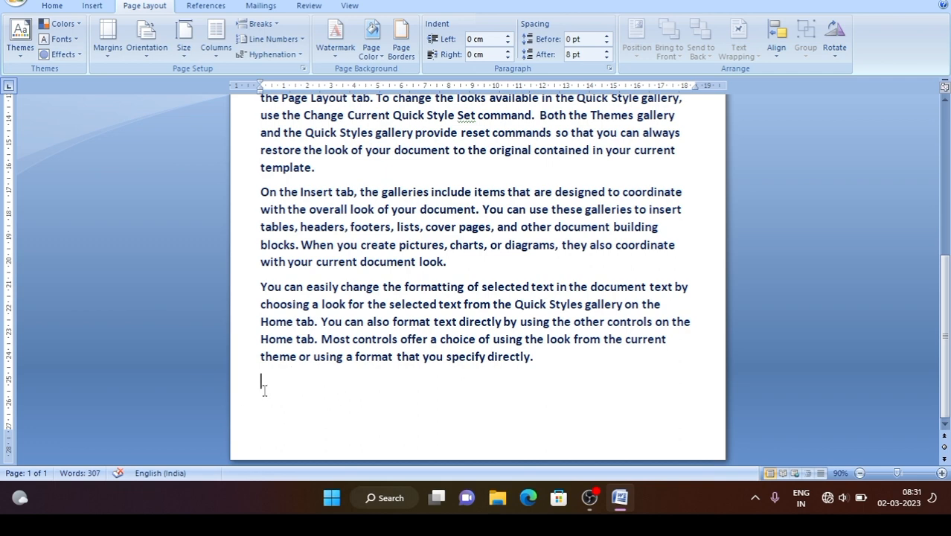
left_click(92, 6)
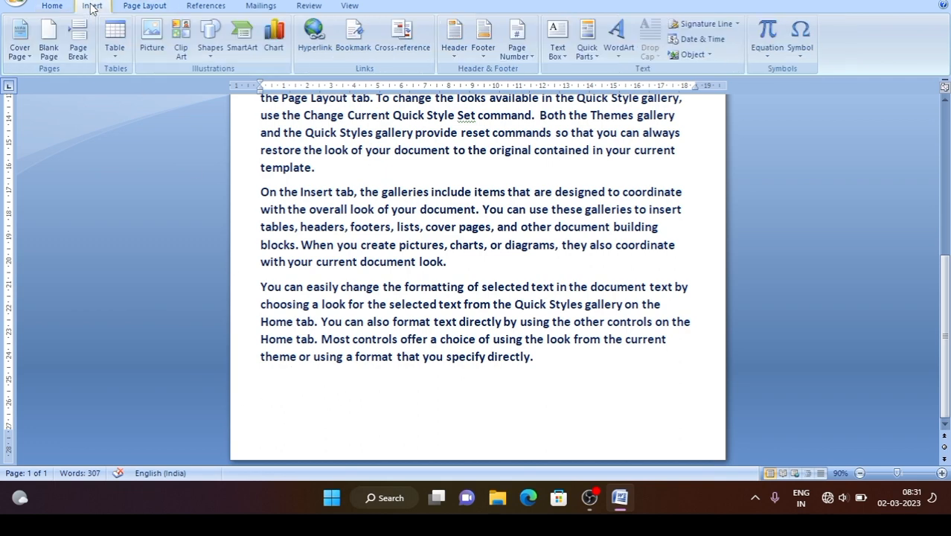
left_click(51, 43)
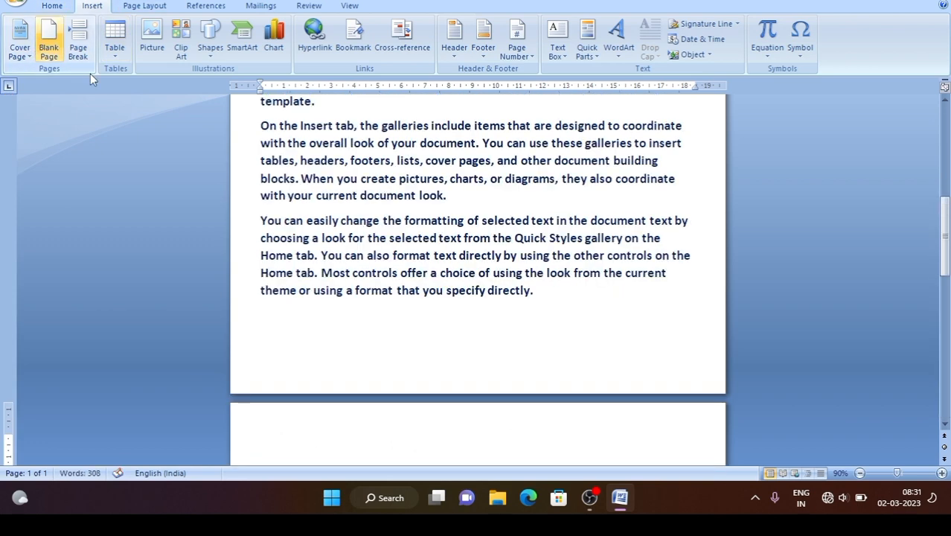
- Enter the heading MY PICTURE at the start of the new page and begin a new line below it
left_click(945, 427)
left_click(945, 426)
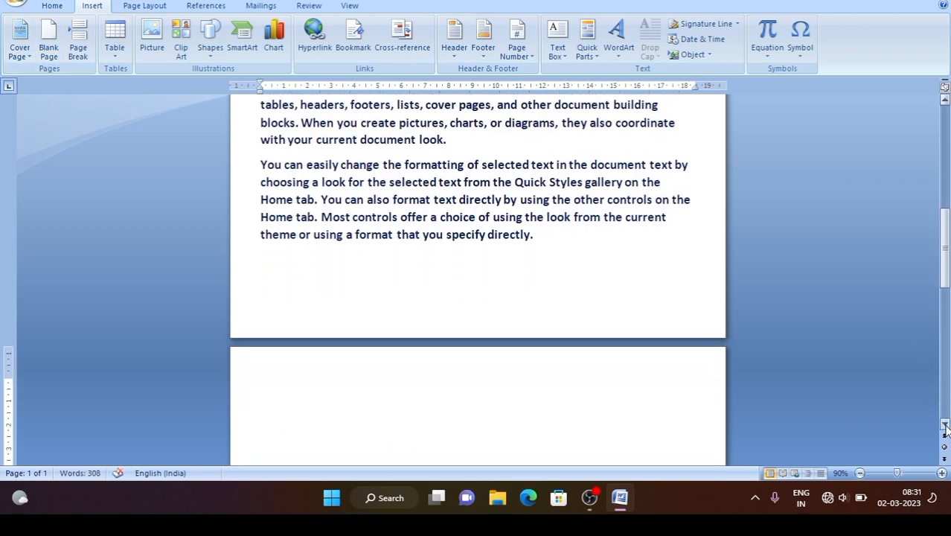
left_click(945, 427)
left_click(945, 427)
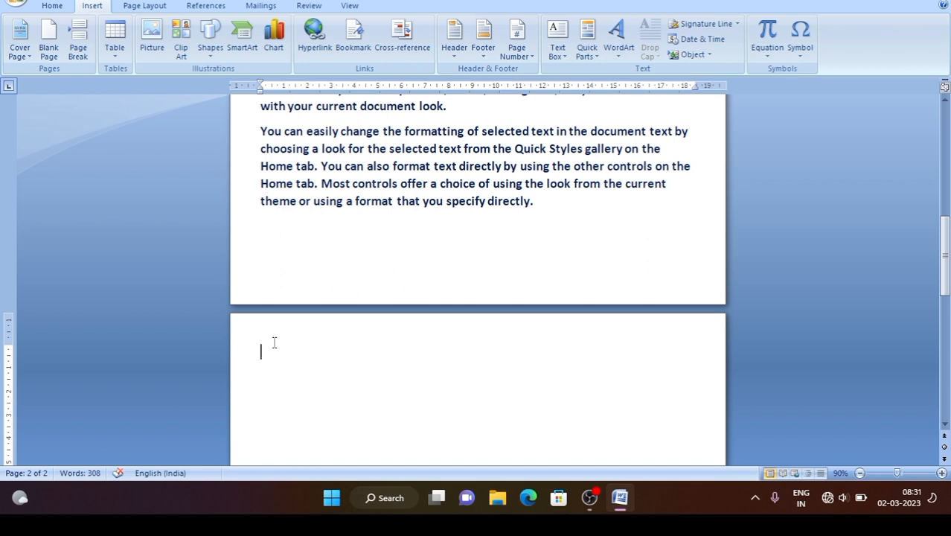
type("M")
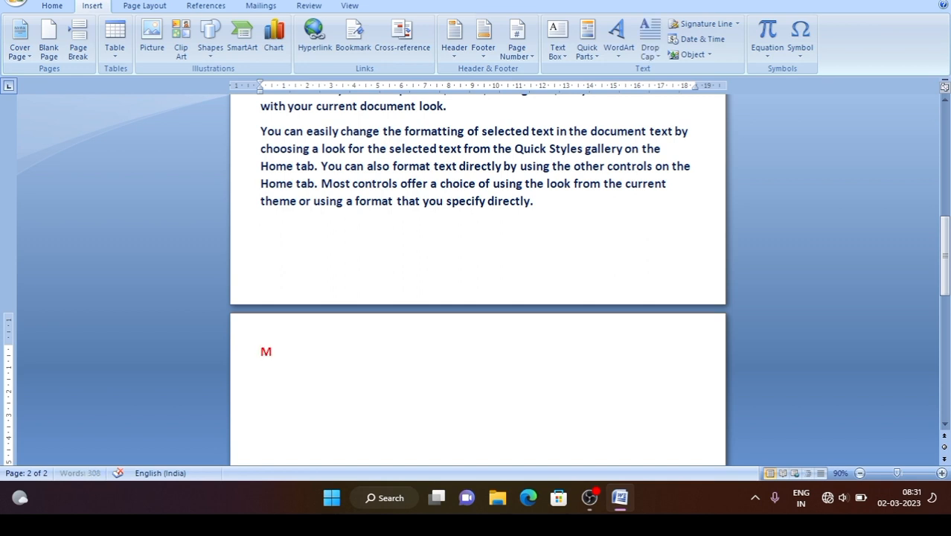
type("Y PICTURE")
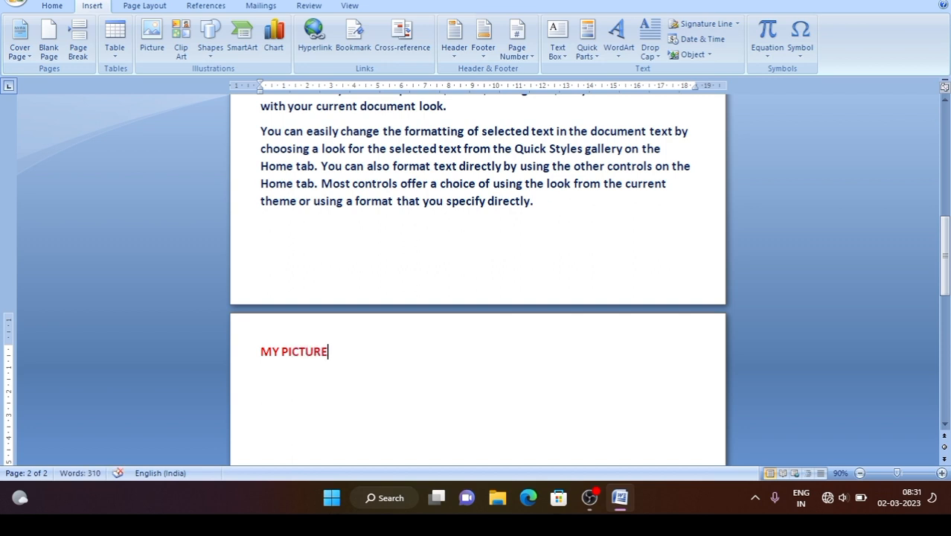
key("Return")
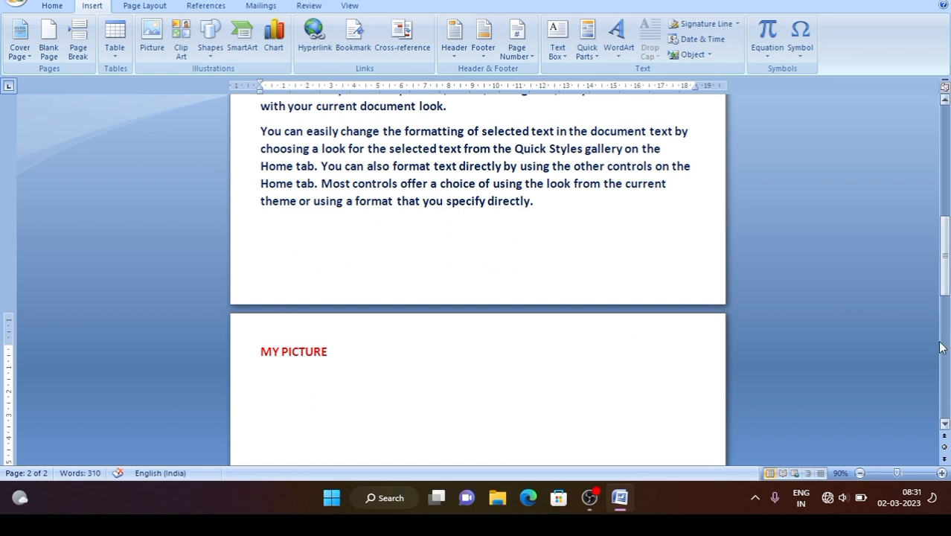
- Draw a rounded rectangle about 6.79 cm wide and 3.78 cm high below the MY PICTURE heading
left_click(944, 426)
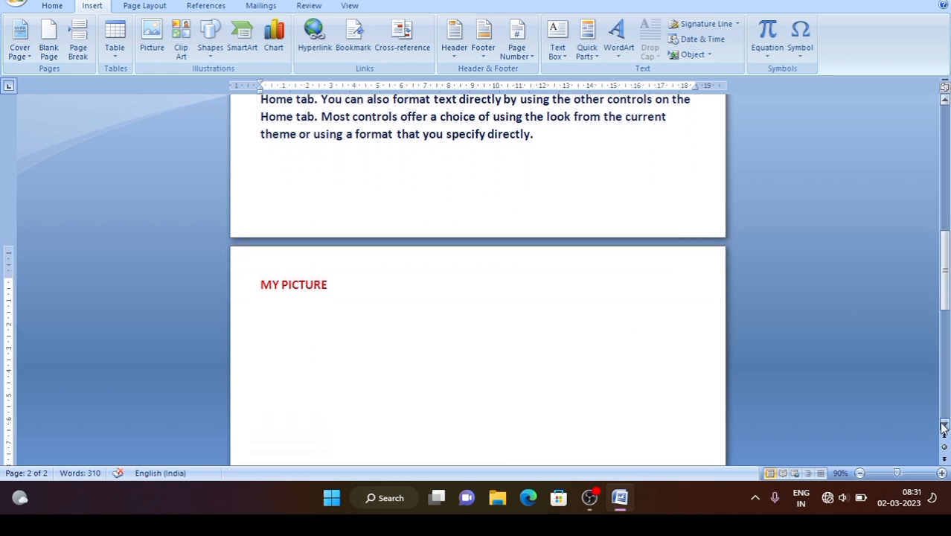
left_click(57, 6)
left_click(94, 7)
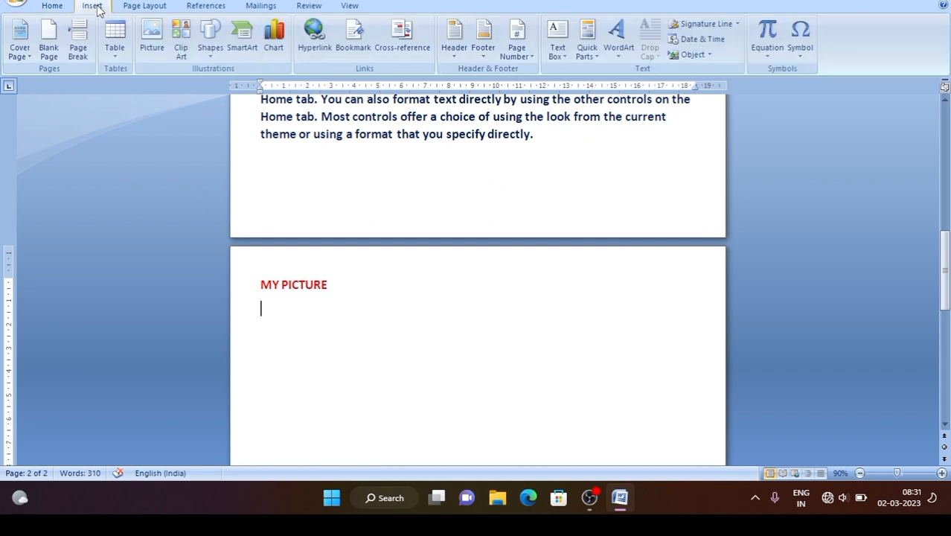
left_click(212, 48)
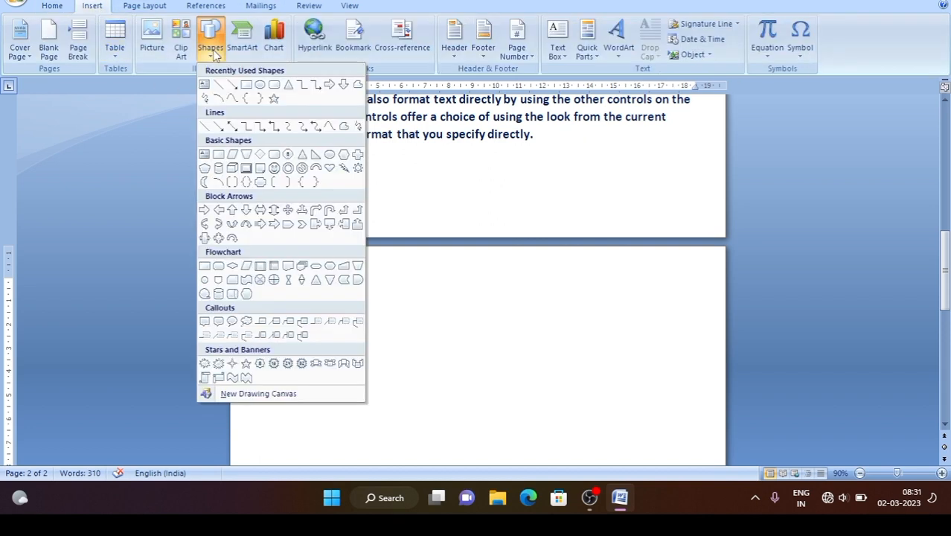
left_click(273, 85)
left_click_drag(244, 349, 402, 438)
- Apply the green shape style to the rounded rectangle and replace it with the light blue one
left_click(448, 399)
left_click(361, 366)
left_click(383, 40)
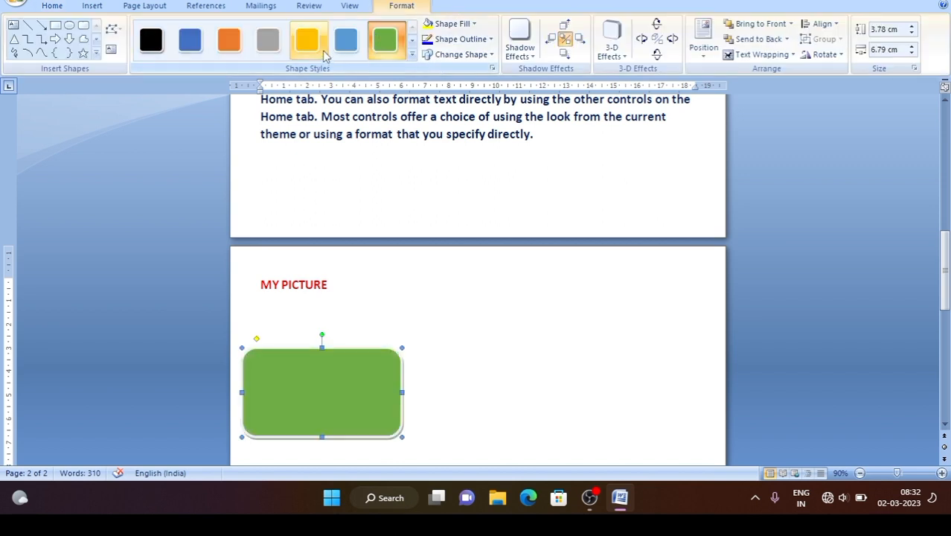
left_click(346, 49)
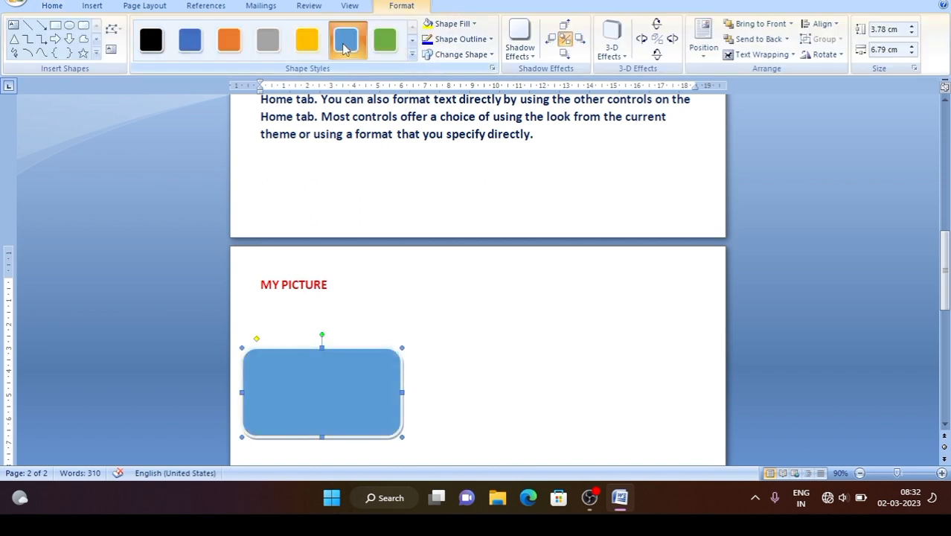
left_click(421, 386)
left_click(361, 378)
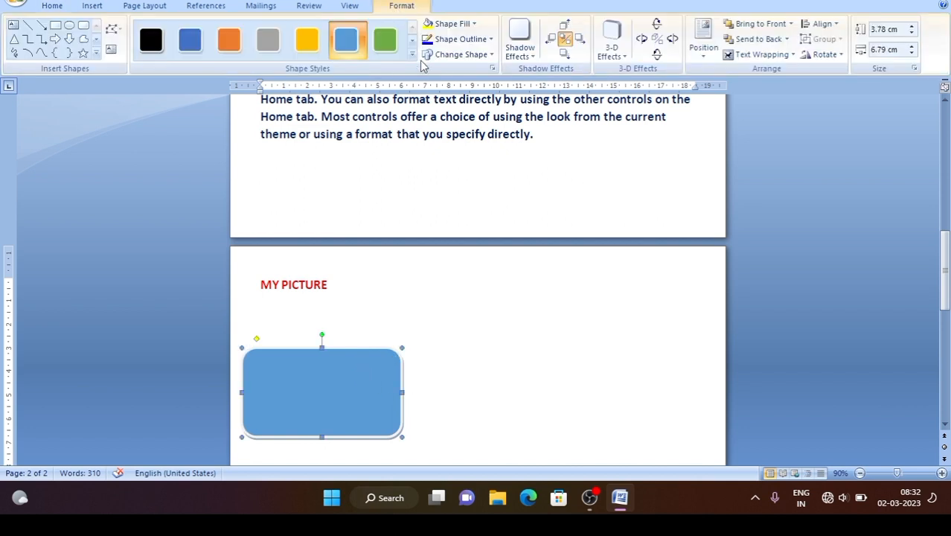
- Fill the rounded rectangle with picture 78, the white daisy, from the FLOWERS folder in All Types Wallpapers
left_click(475, 26)
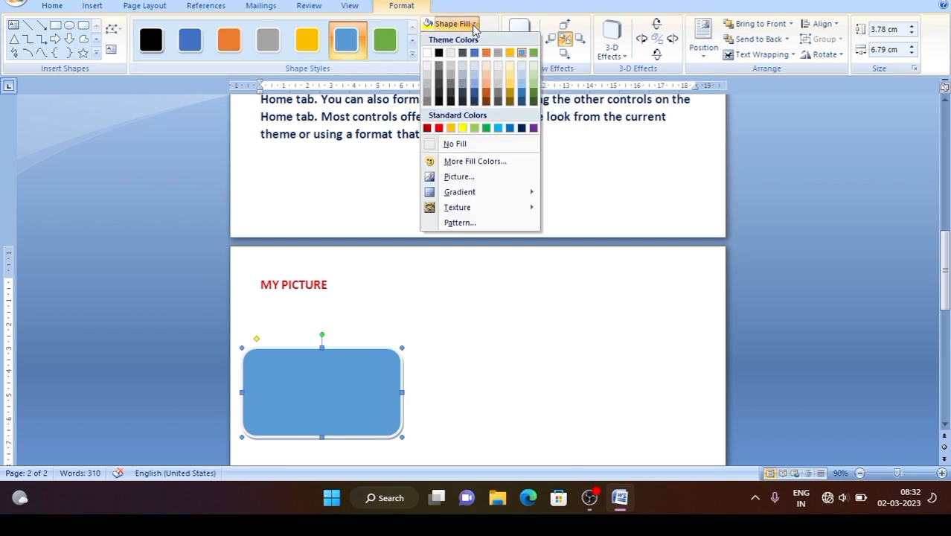
left_click(459, 177)
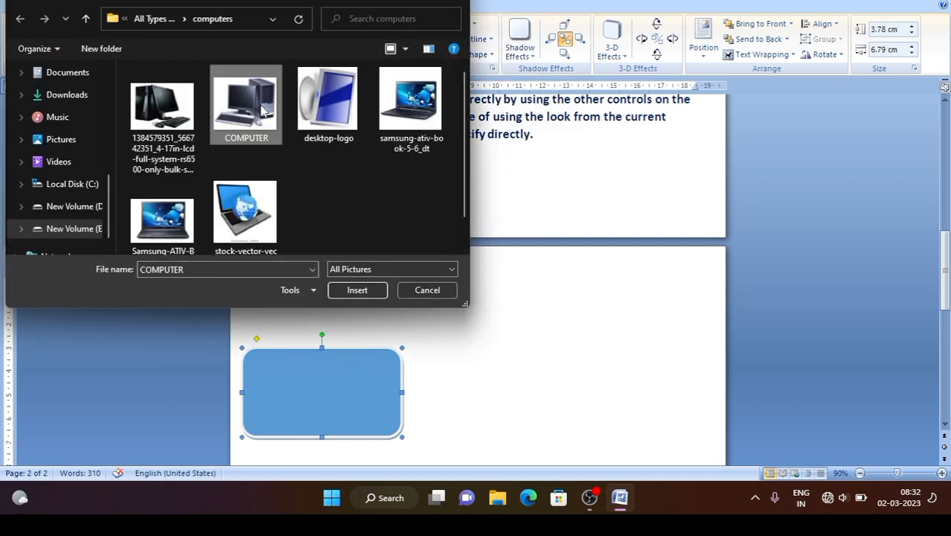
left_click(83, 230)
double_click(226, 97)
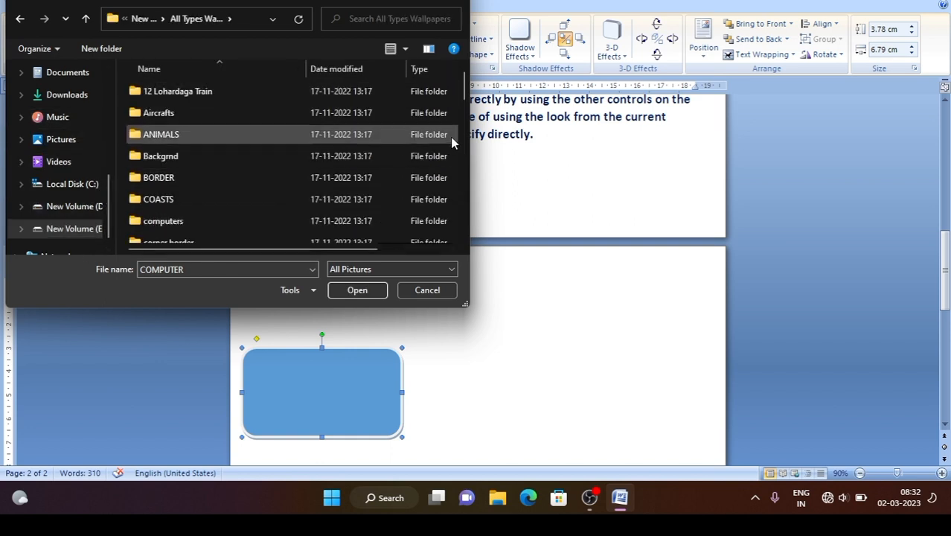
scroll(217, 191, "down", 2)
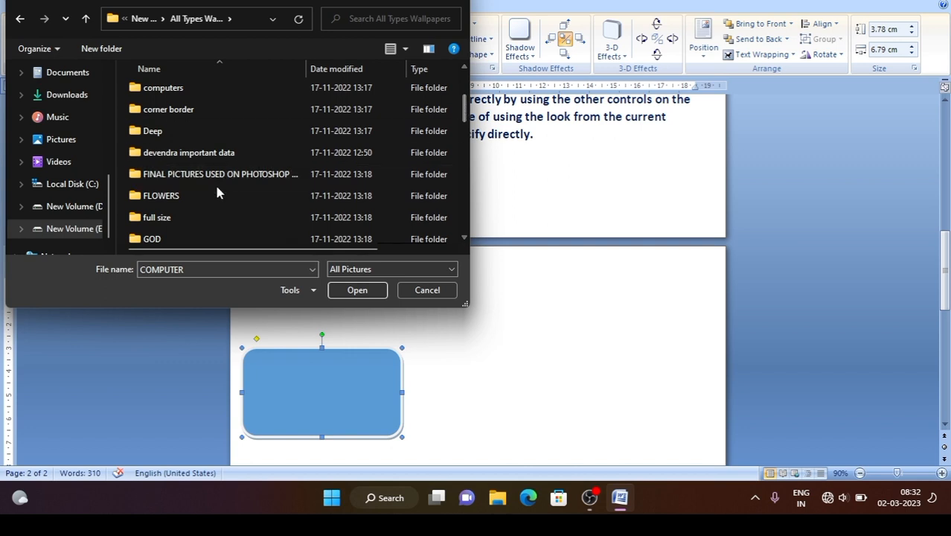
double_click(182, 197)
scroll(456, 94, "down", 10)
left_click(324, 97)
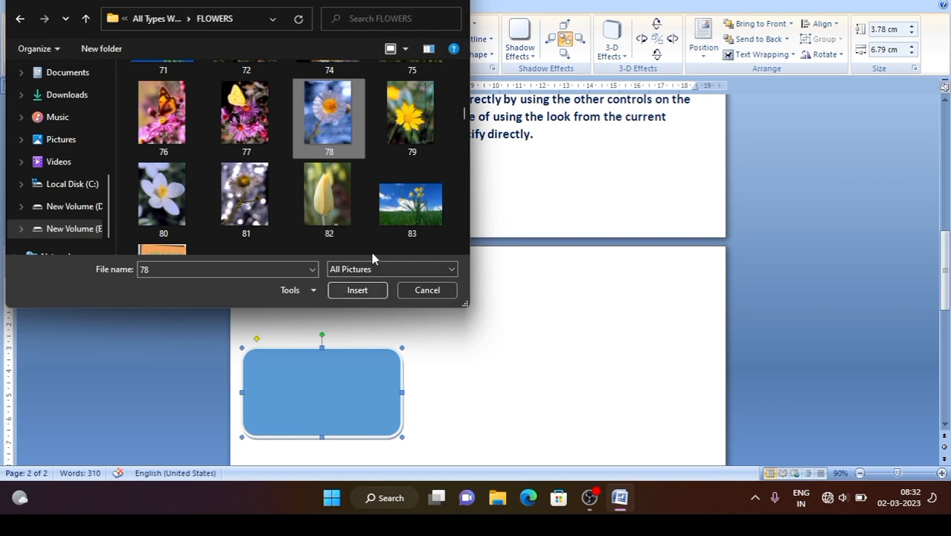
left_click(353, 290)
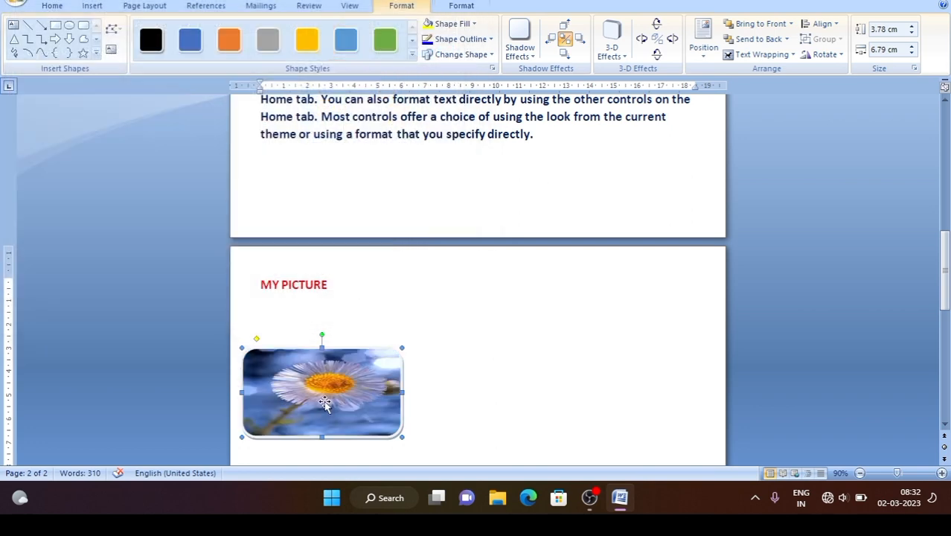
left_click(498, 420)
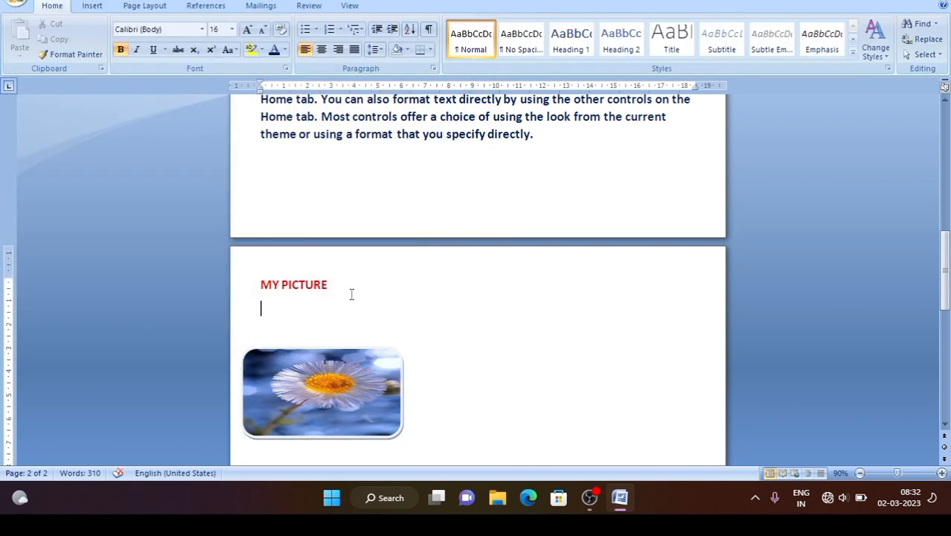
- Draw a second rounded rectangle about 7.3 cm wide and 3.6 cm high directly to the right of the daisy shape
left_click(363, 383)
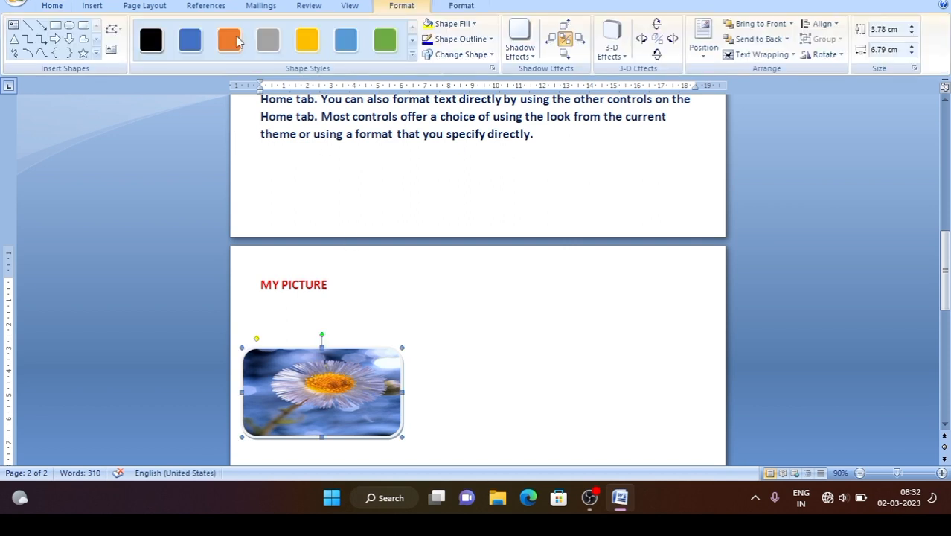
left_click(84, 25)
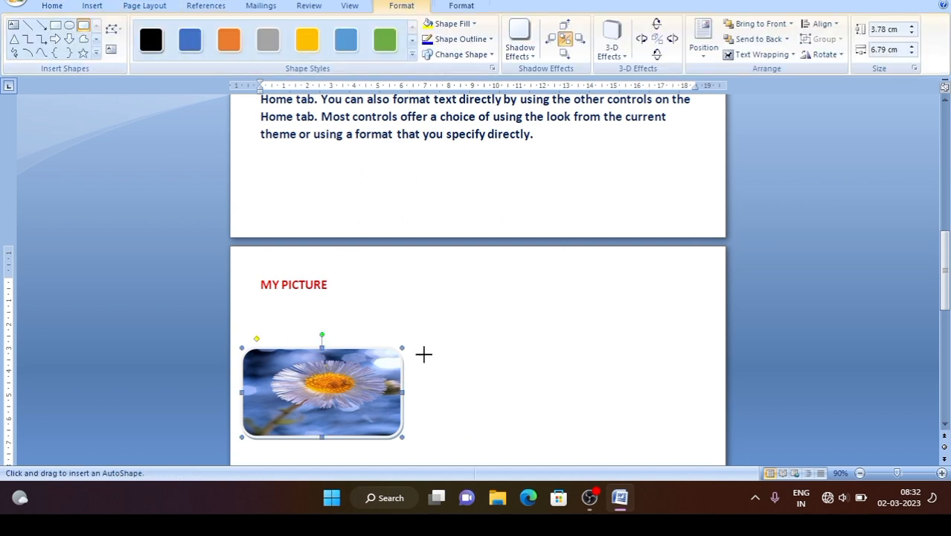
left_click_drag(537, 413, 581, 437)
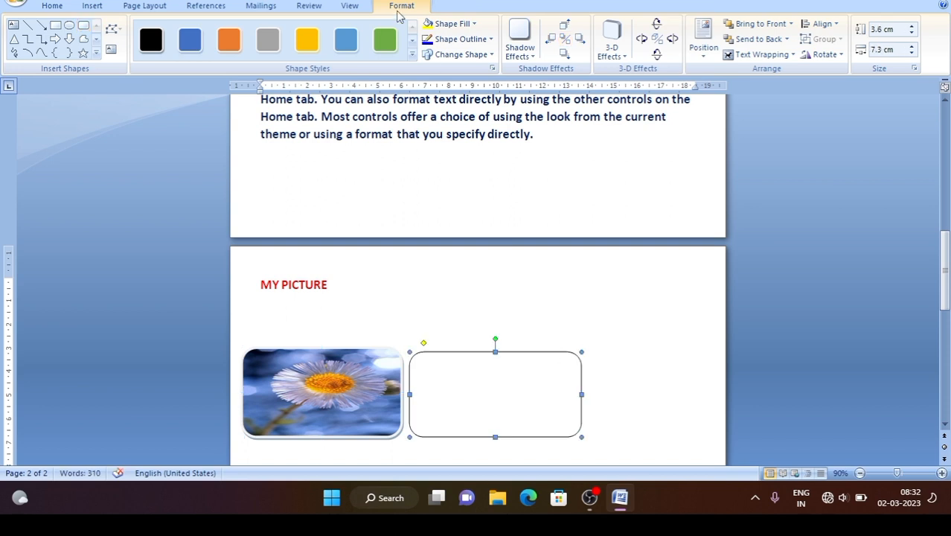
- Fill the second rounded rectangle with the rose bouquet picture BUKEY4 from the FLOWERS folder
left_click(463, 25)
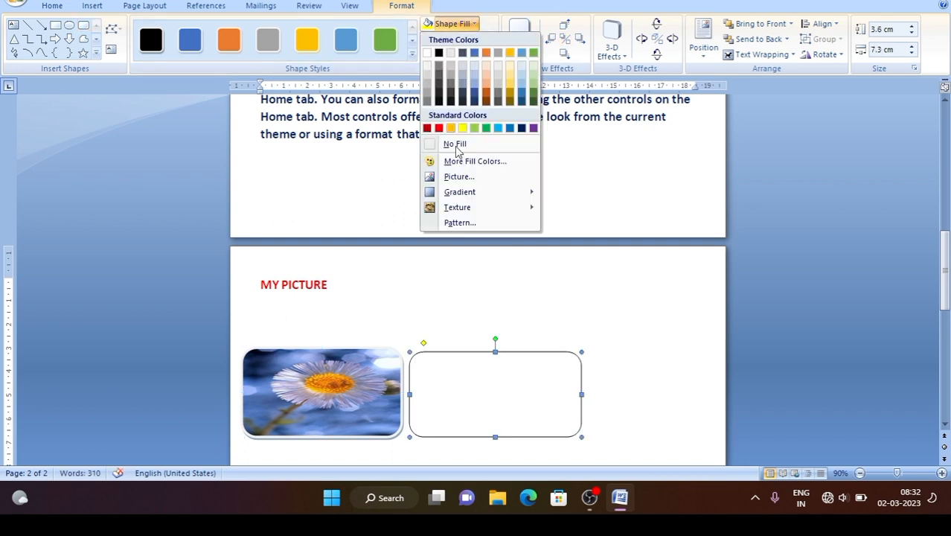
left_click(467, 178)
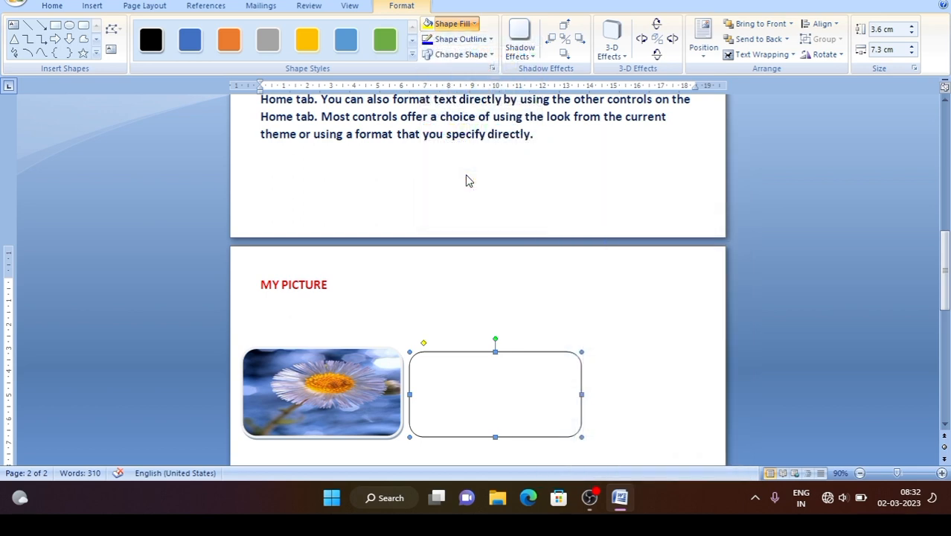
left_click(463, 120)
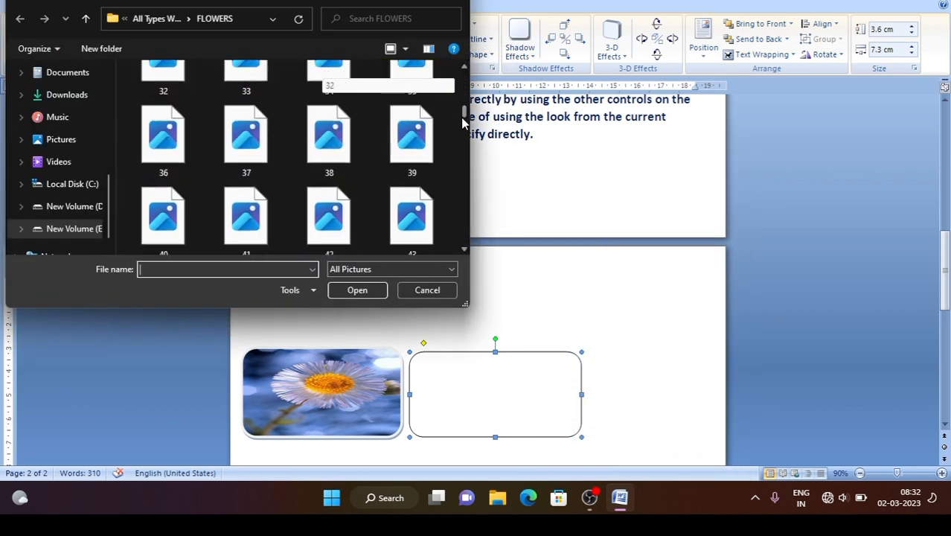
left_click(463, 120)
left_click(267, 104)
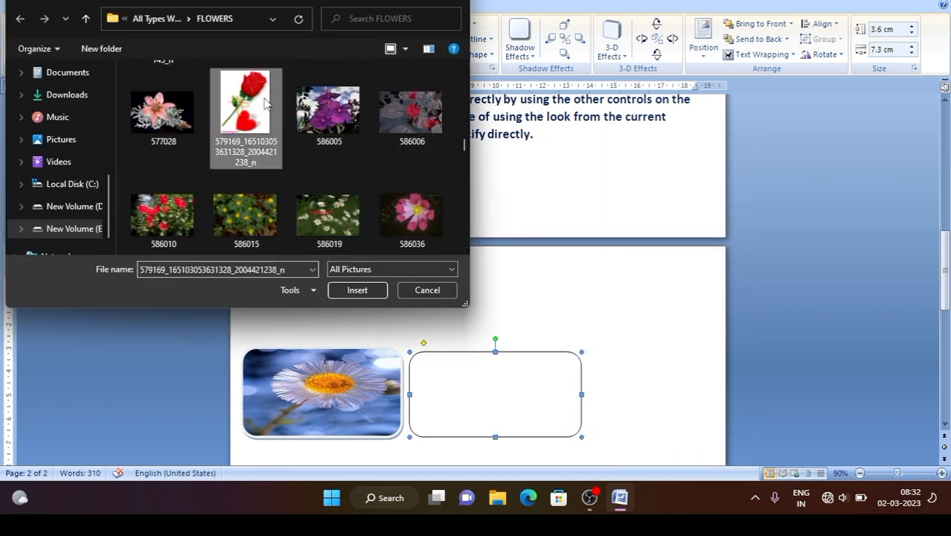
left_click_drag(464, 147, 460, 165)
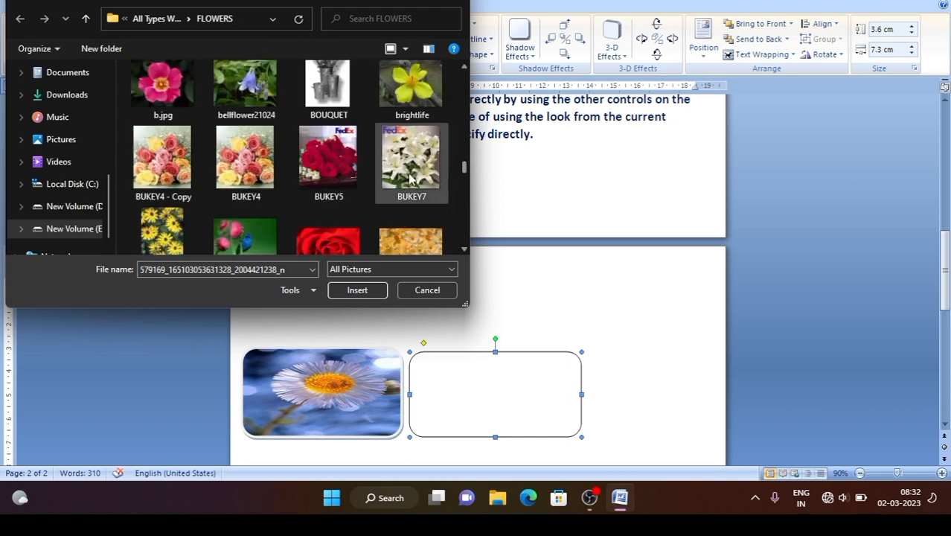
left_click(218, 170)
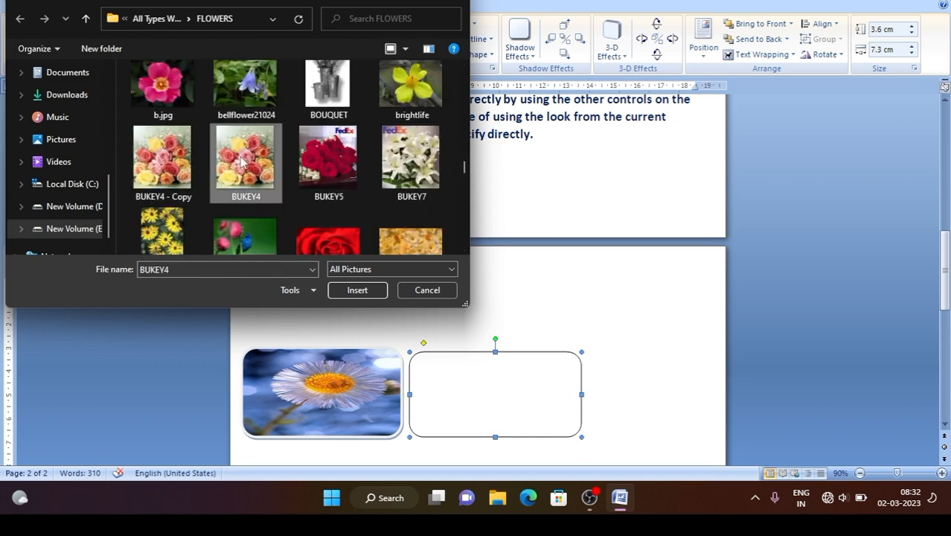
left_click(358, 295)
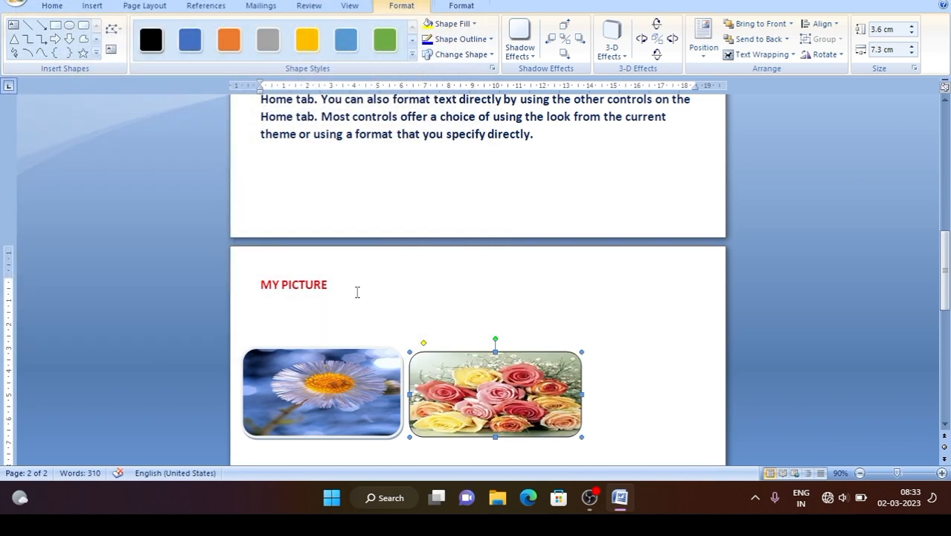
left_click(625, 357)
- Move the roses shape left to overlap the daisy shape's right part and stretch its height to about 3.81 cm
double_click(512, 374)
left_click_drag(474, 368, 470, 368)
key("ctrl+Down")
key("ctrl+Down")
key("ctrl+Down")
key("ctrl+Down")
key("ctrl+Down")
key("ctrl+Down")
key("ctrl+Down")
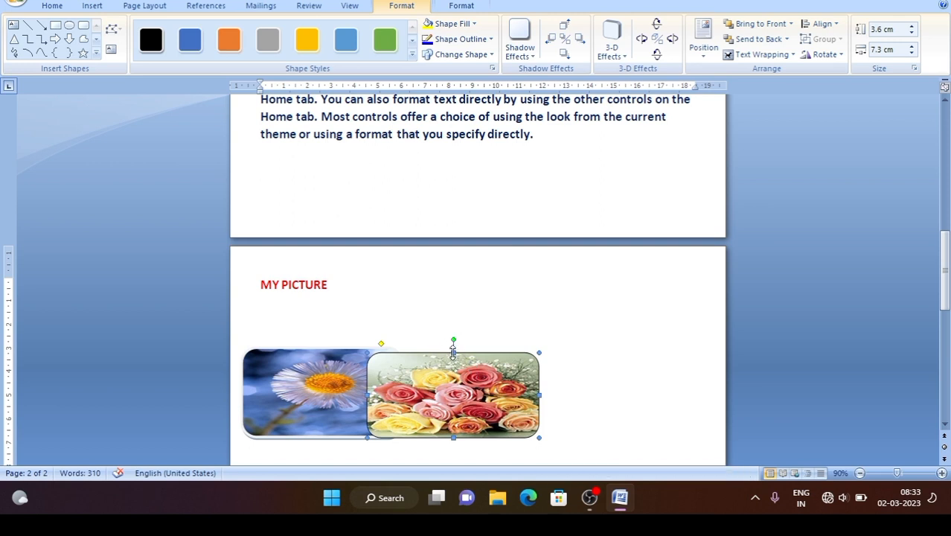
left_click_drag(452, 350, 453, 345)
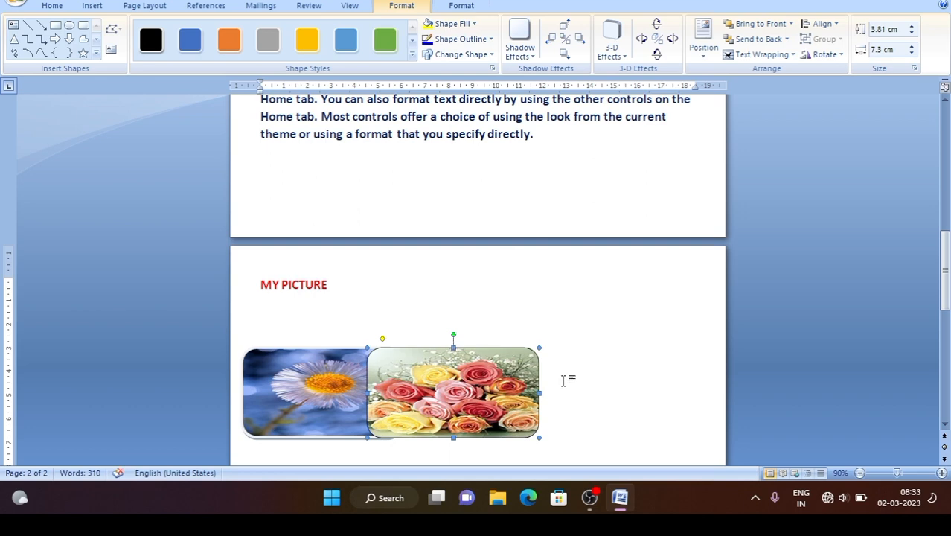
- Select the roses shape and show its picture formatting and arrange options
left_click(593, 392)
left_click(320, 388)
left_click(440, 395)
left_click(467, 5)
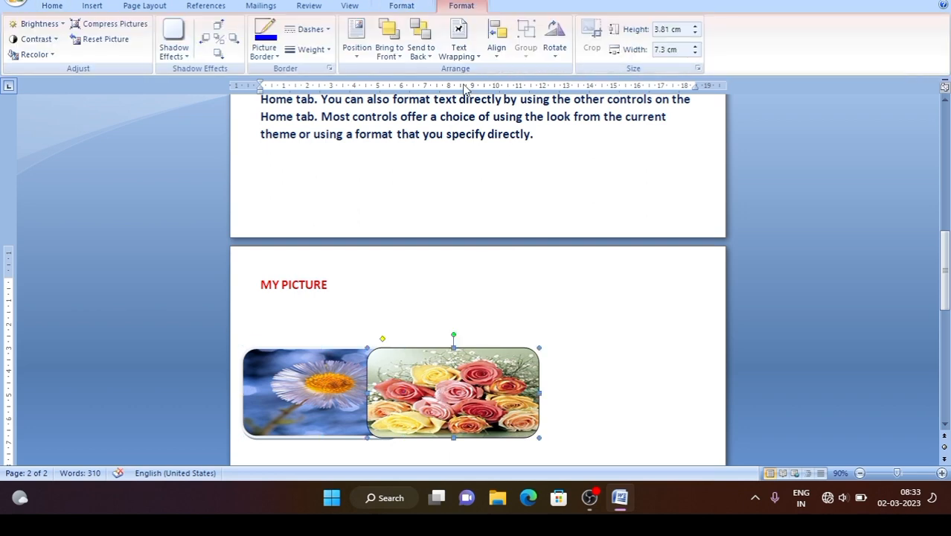